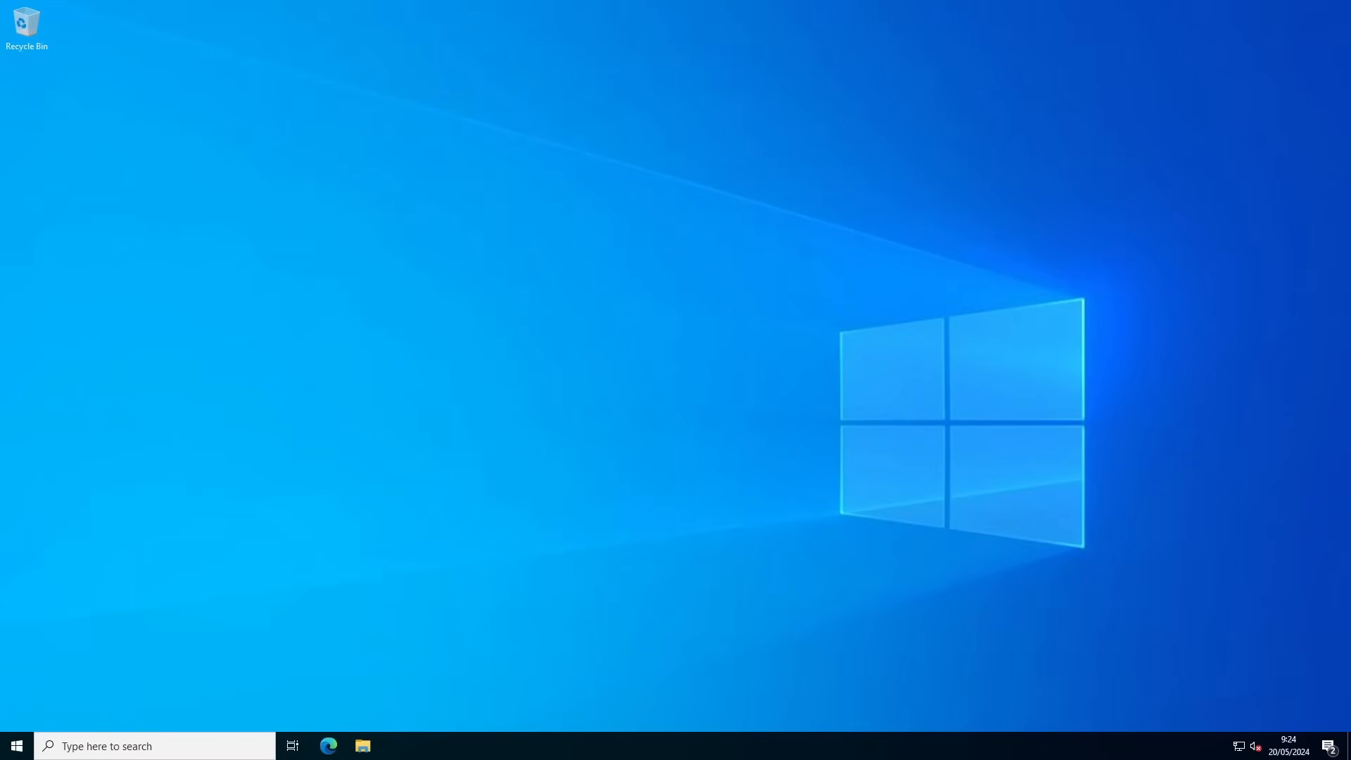
Locate the Hyper-V Manager shortcut in the Windows Administrative Tools folder, then close it.
click(17, 747)
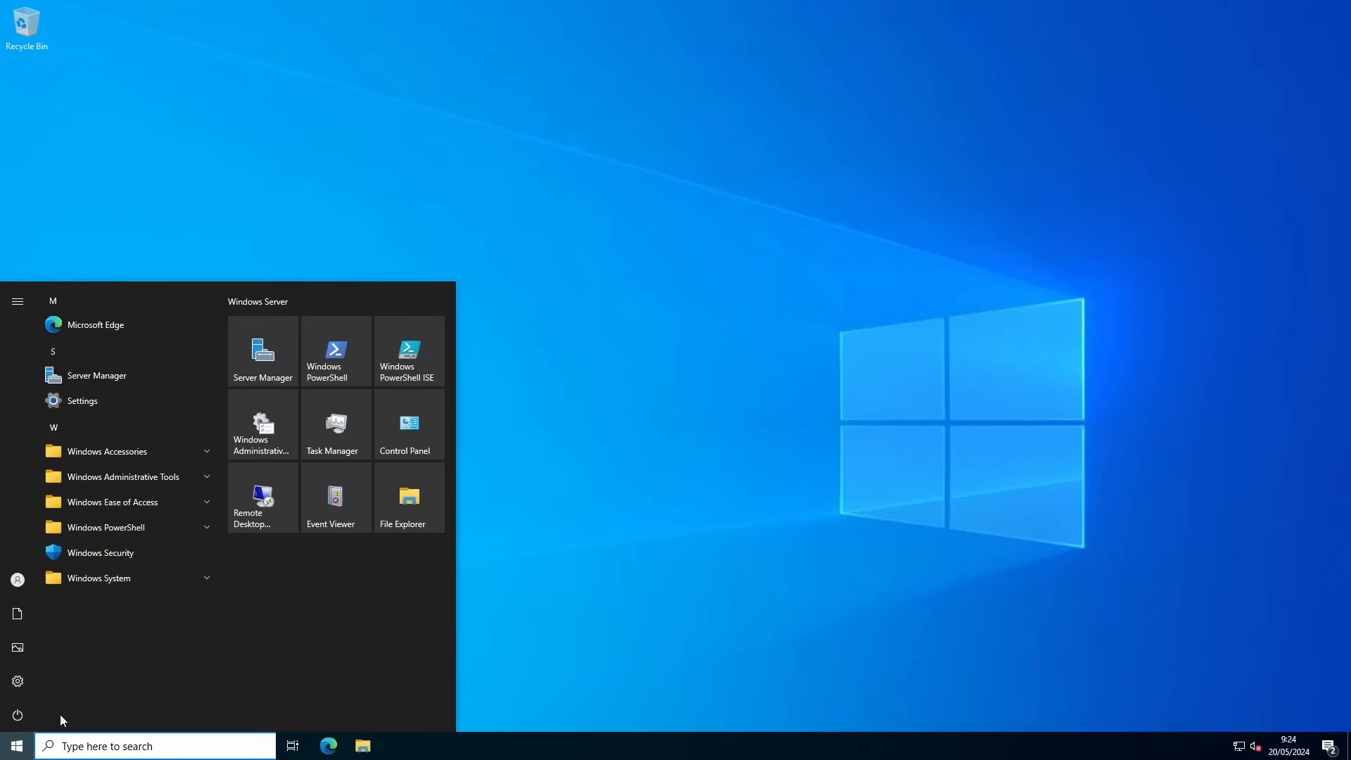
click(263, 431)
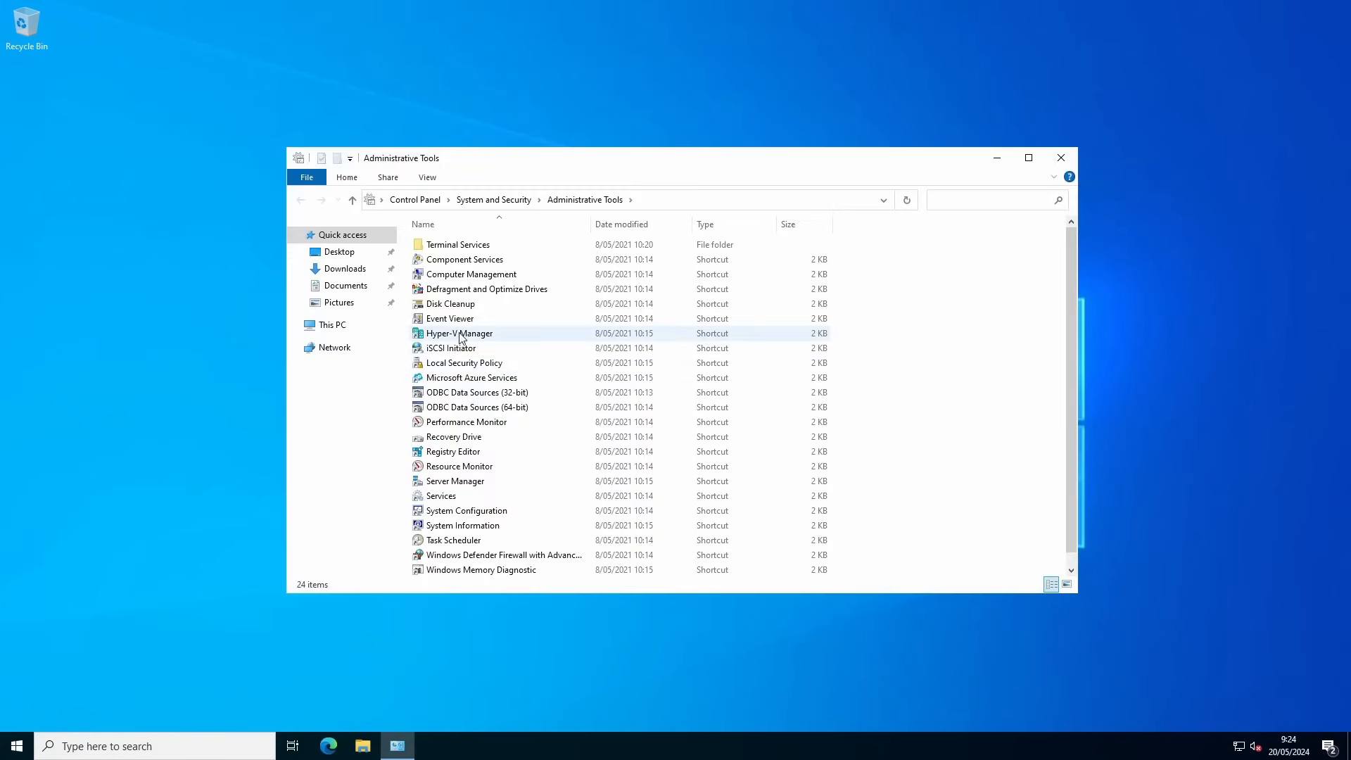
click(465, 335)
click(1062, 157)
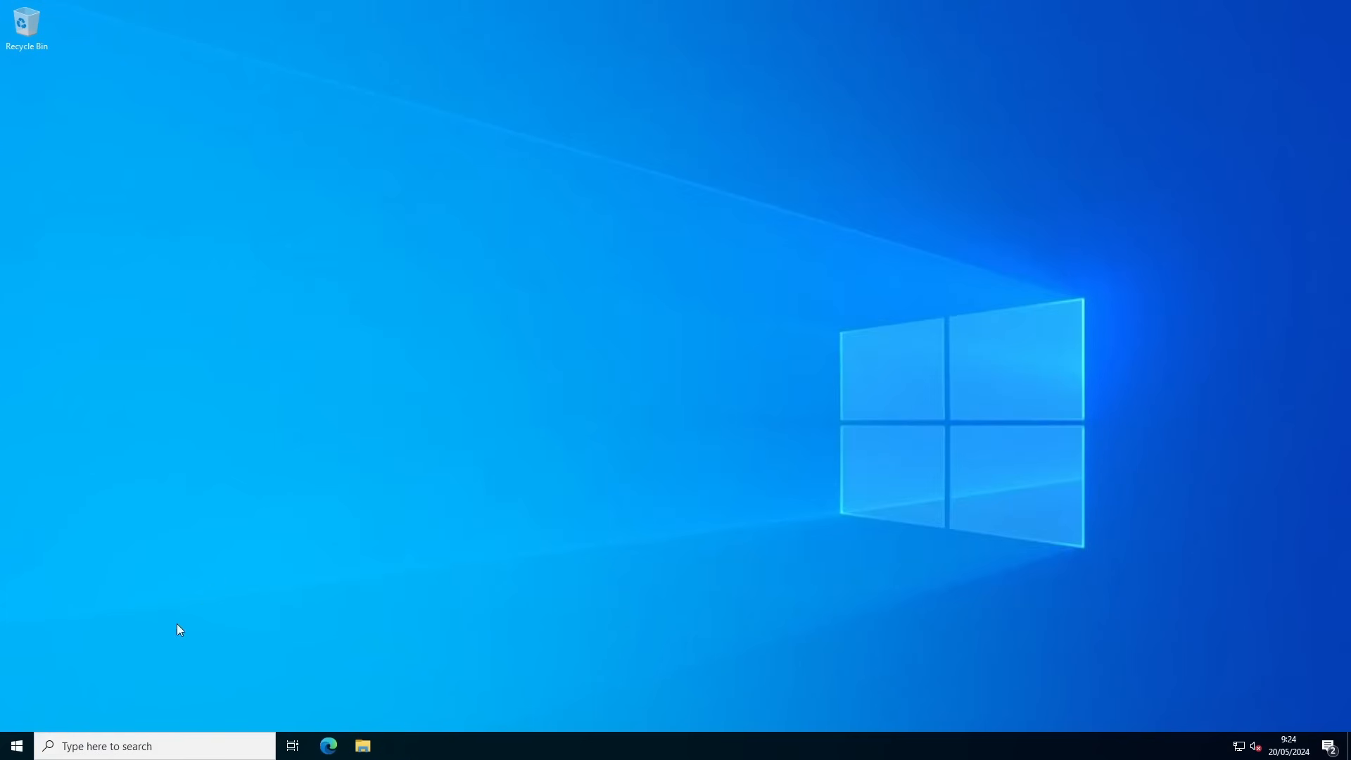
Launch Server Manager, start Hyper-V Manager from its Tools list and maximize it.
click(23, 743)
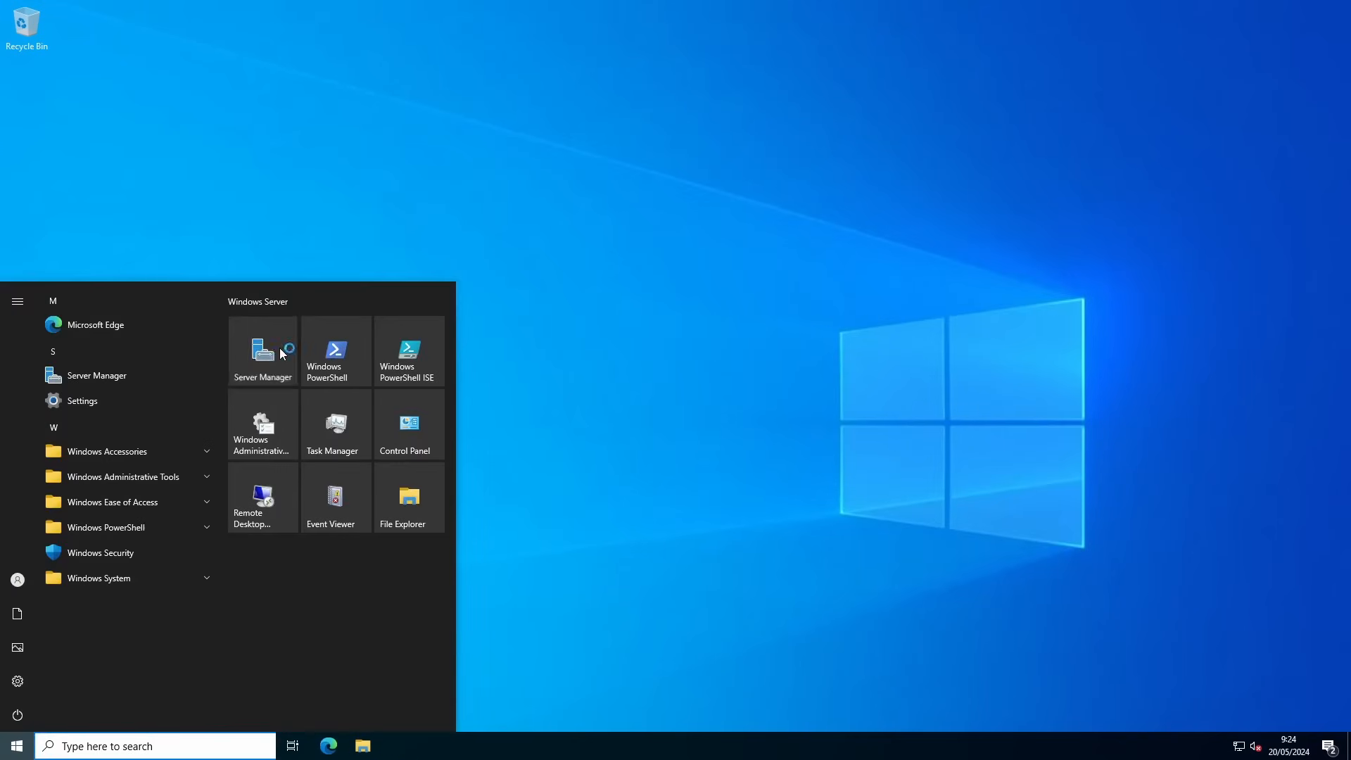
click(264, 354)
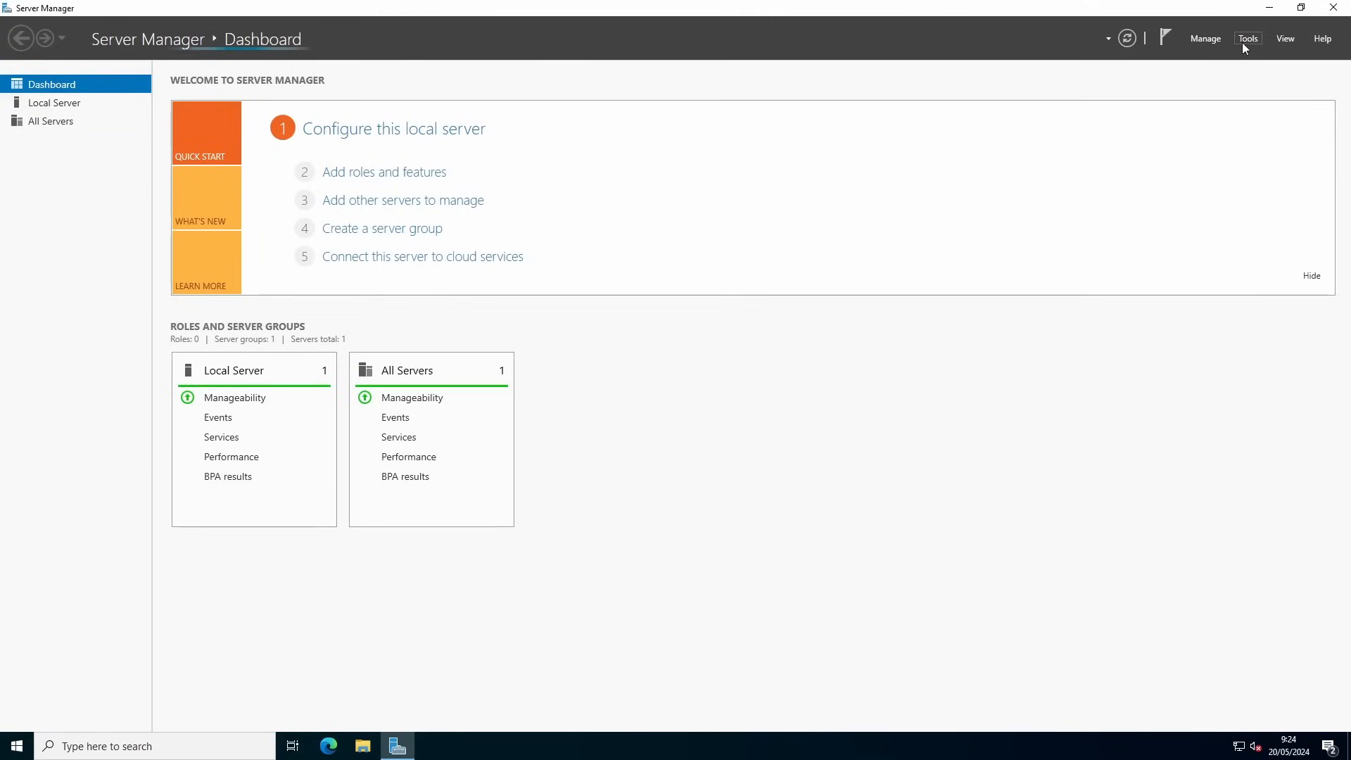
click(1246, 41)
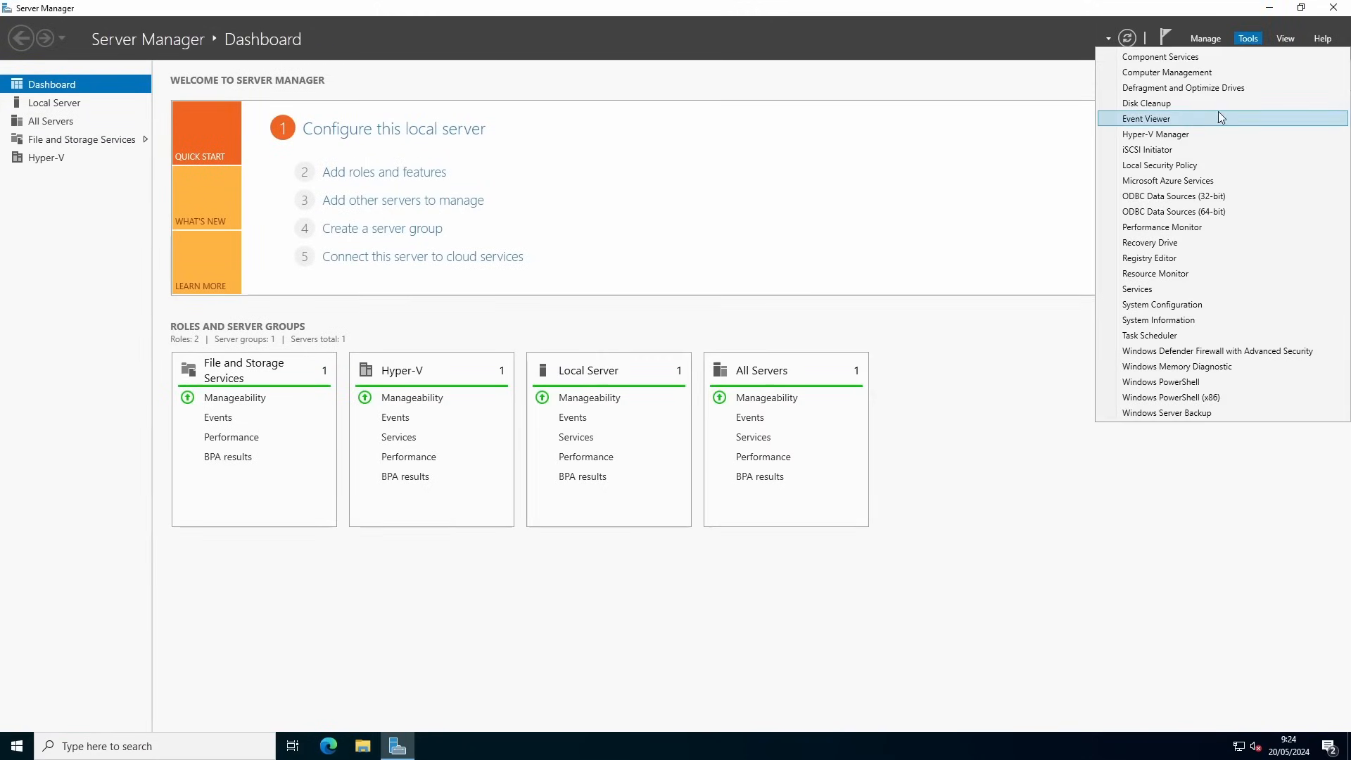
click(1156, 134)
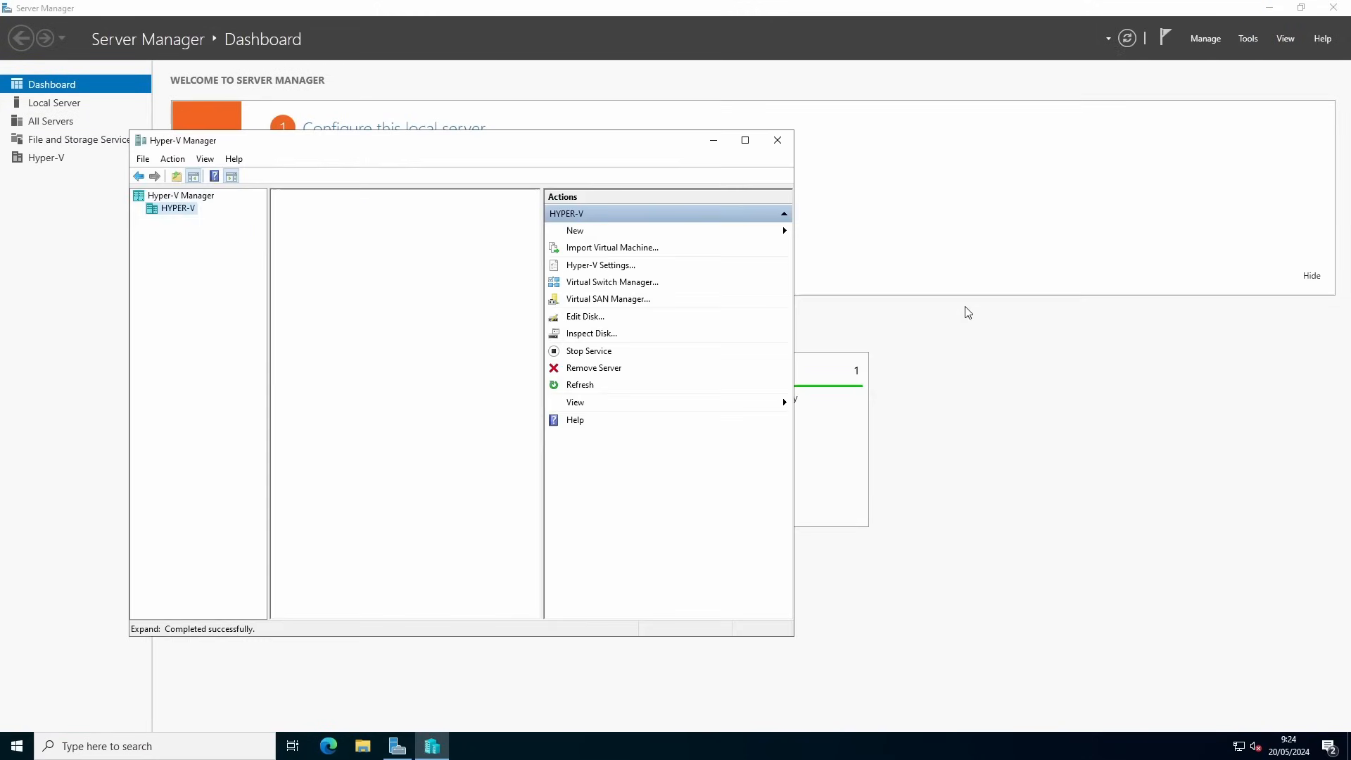
double_click(452, 140)
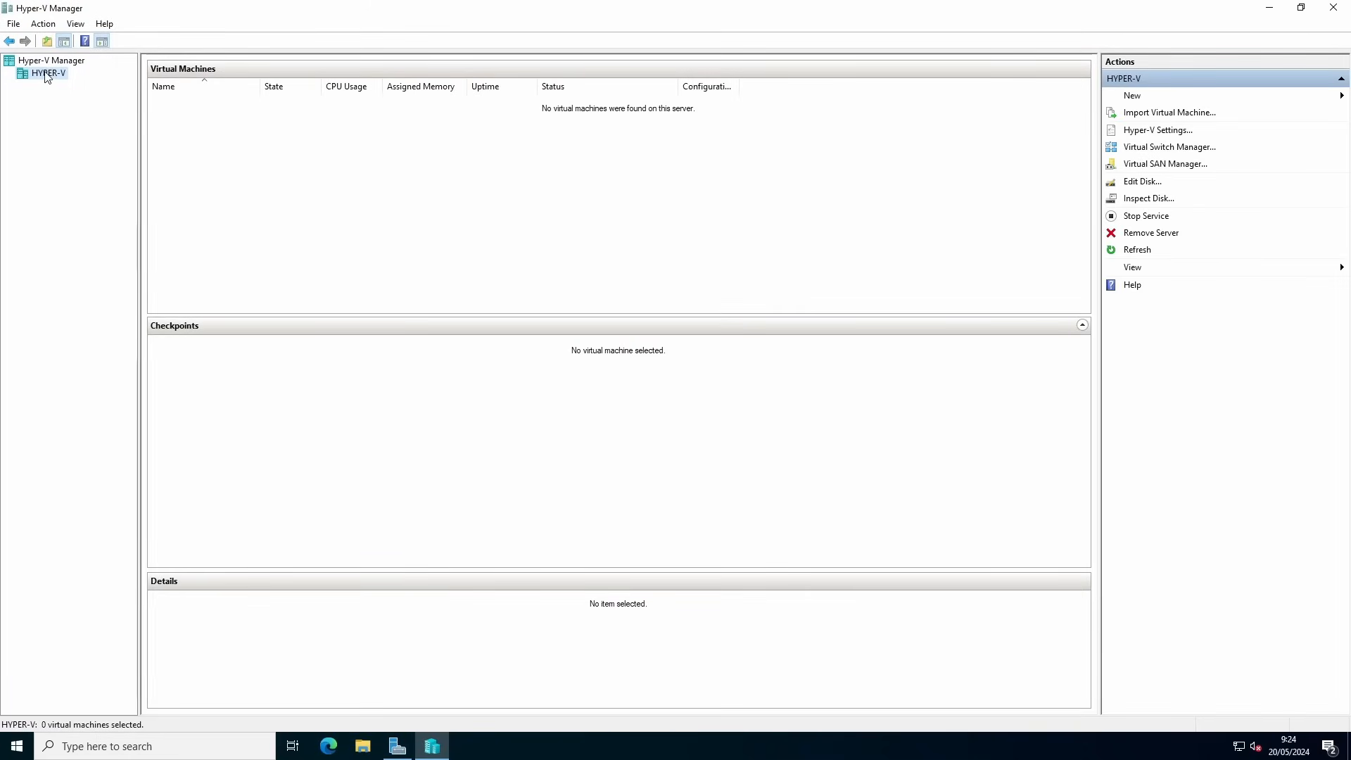
Start the New Virtual Machine wizard and name the machine DEMOVM.
click(1132, 99)
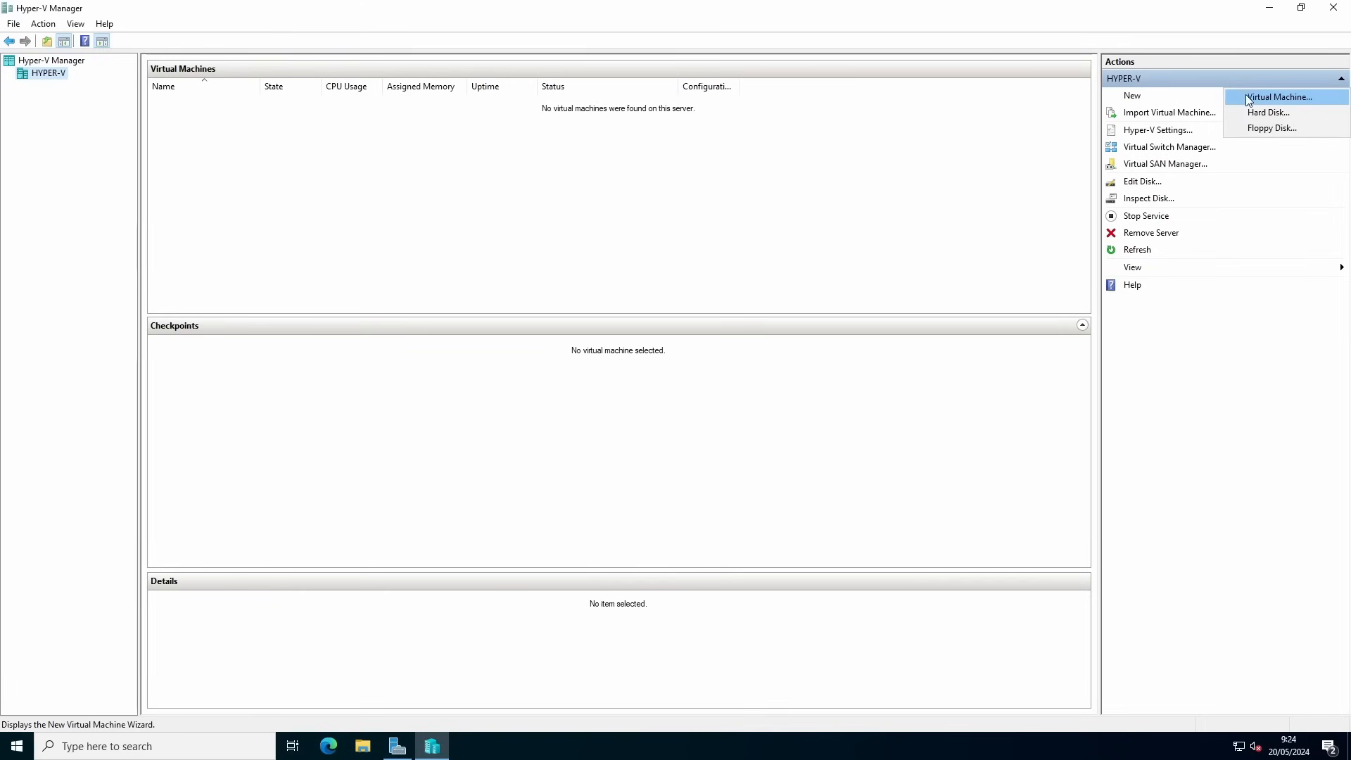
click(1279, 97)
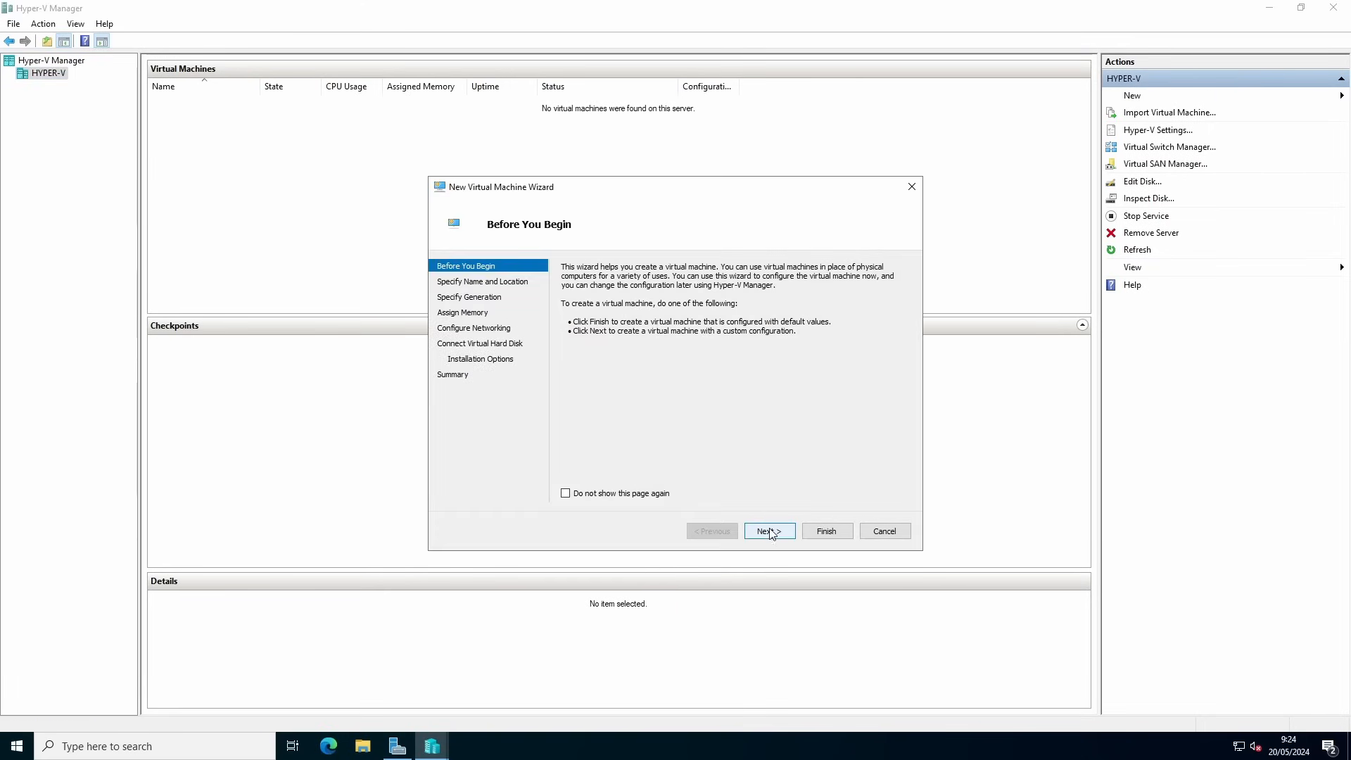
click(771, 533)
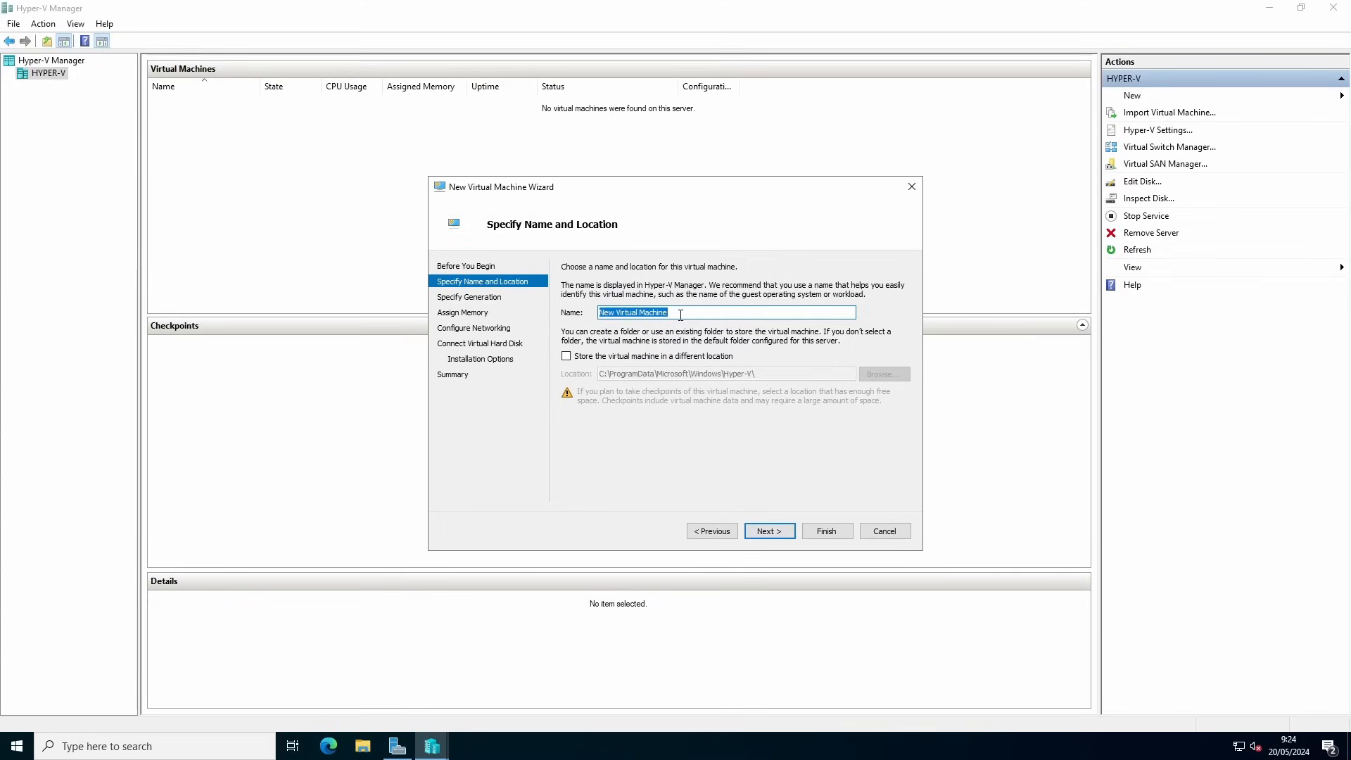
drag(642, 313, 560, 318)
text(DEMOV)
text(M)
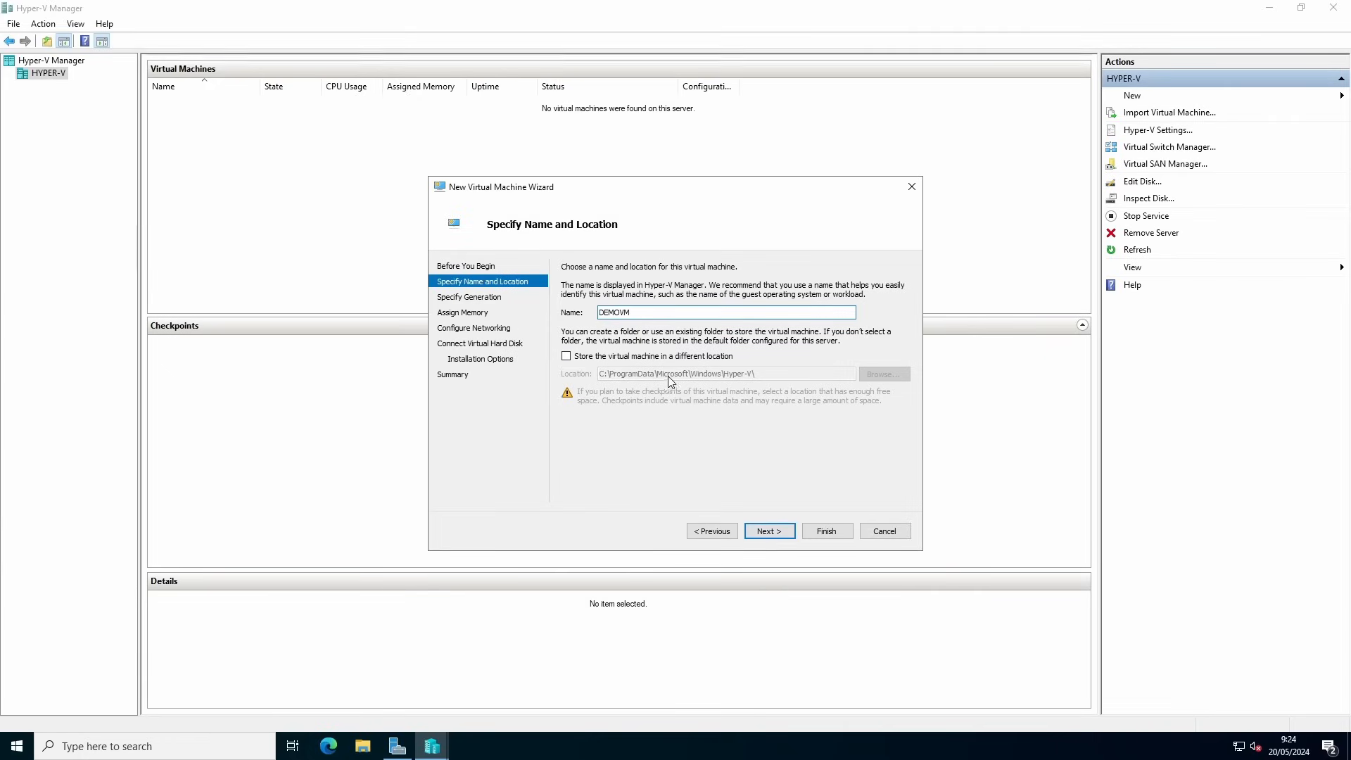
click(769, 531)
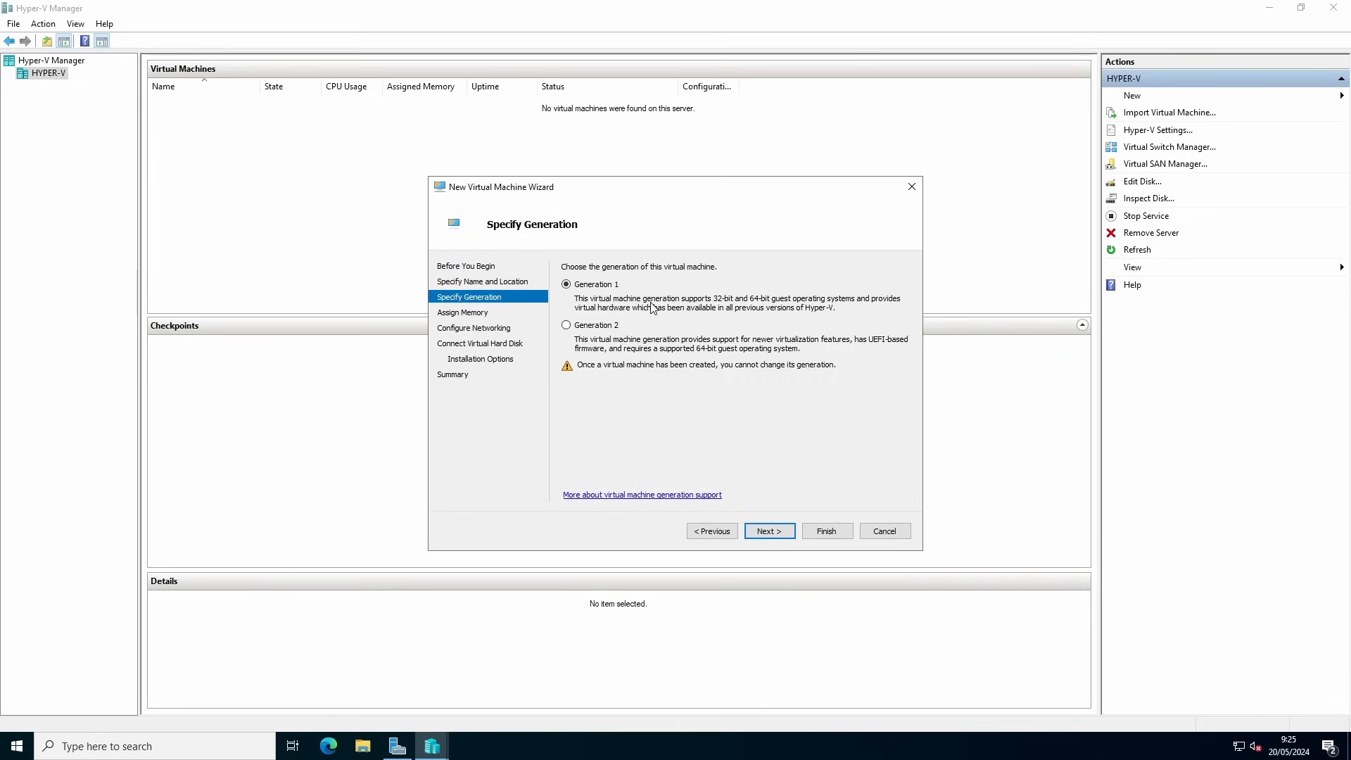
Choose Generation 2 for the new virtual machine.
click(597, 330)
Assign 2048 MB startup memory with Dynamic Memory left off, then continue to networking.
click(769, 531)
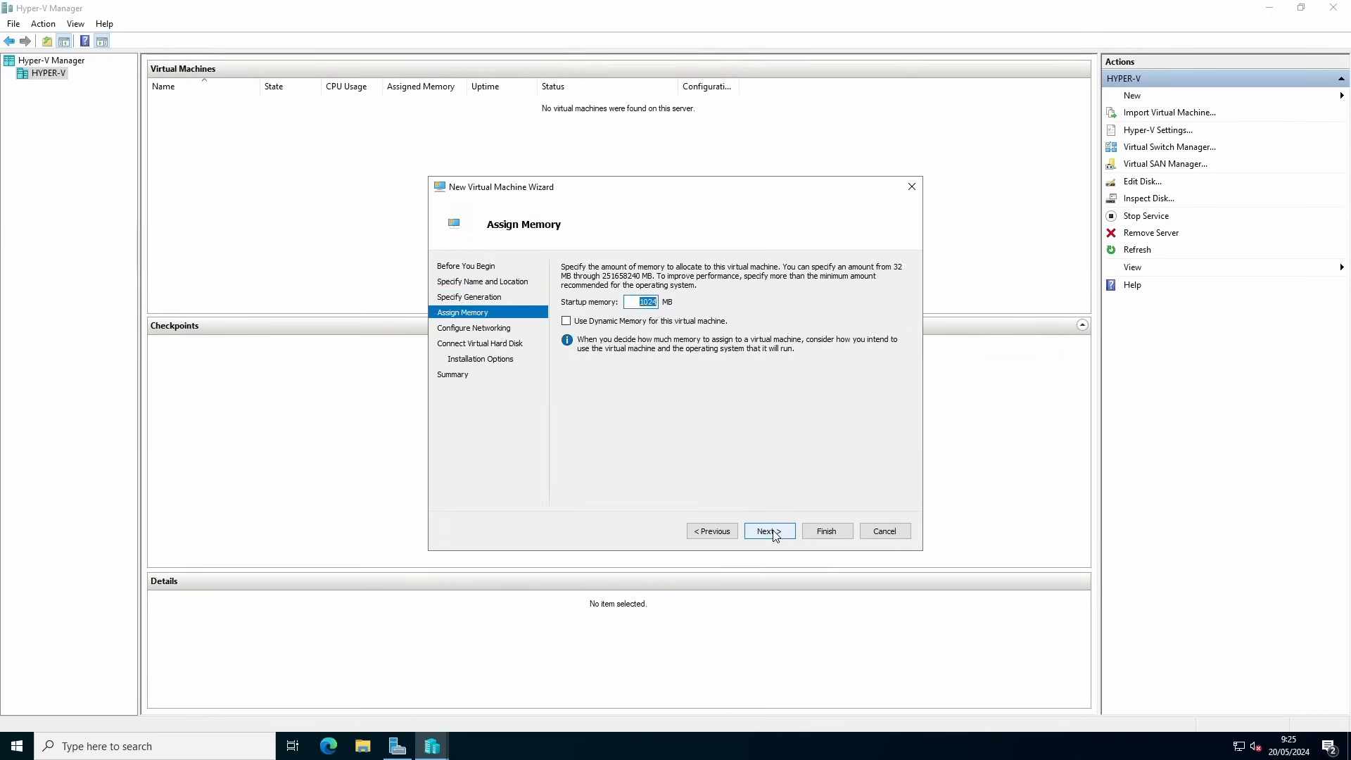
click(638, 302)
double_click(639, 303)
click(647, 303)
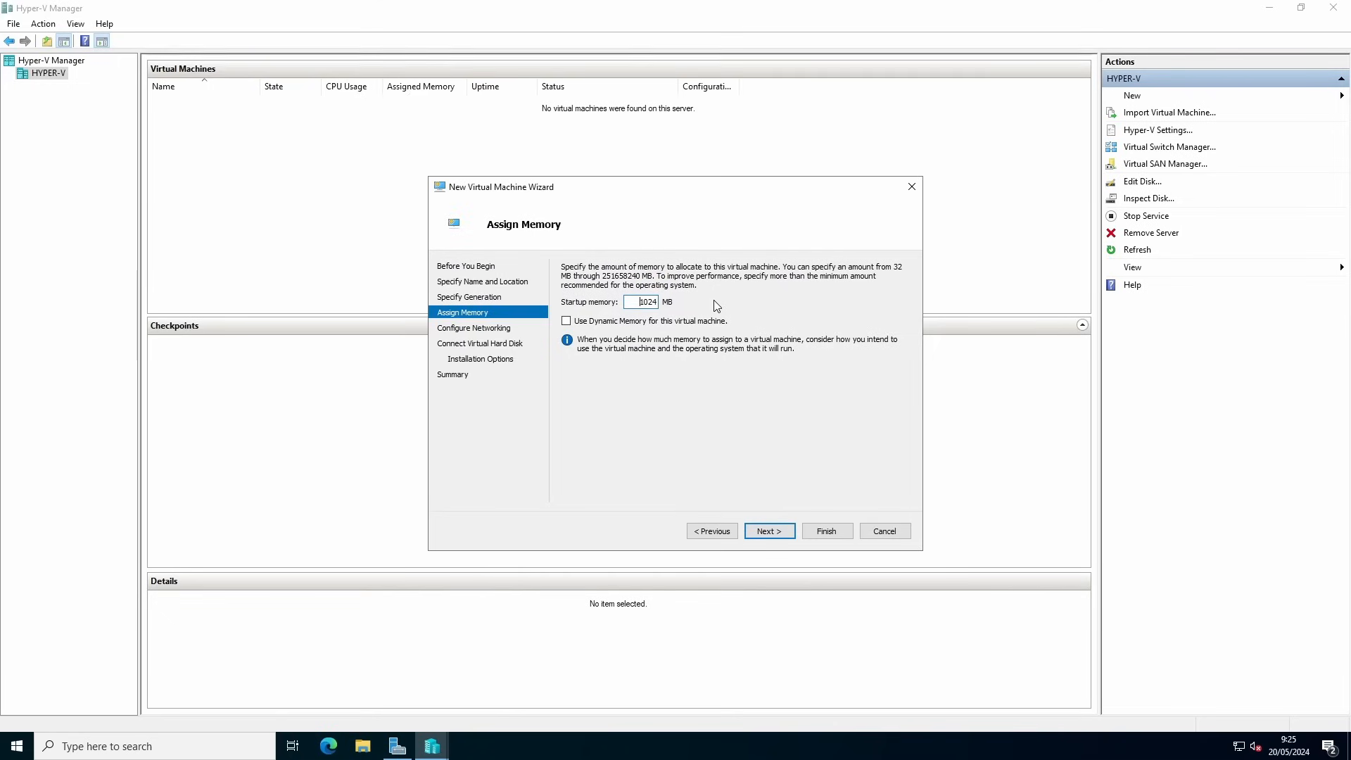
key(shift+Home)
text(2048)
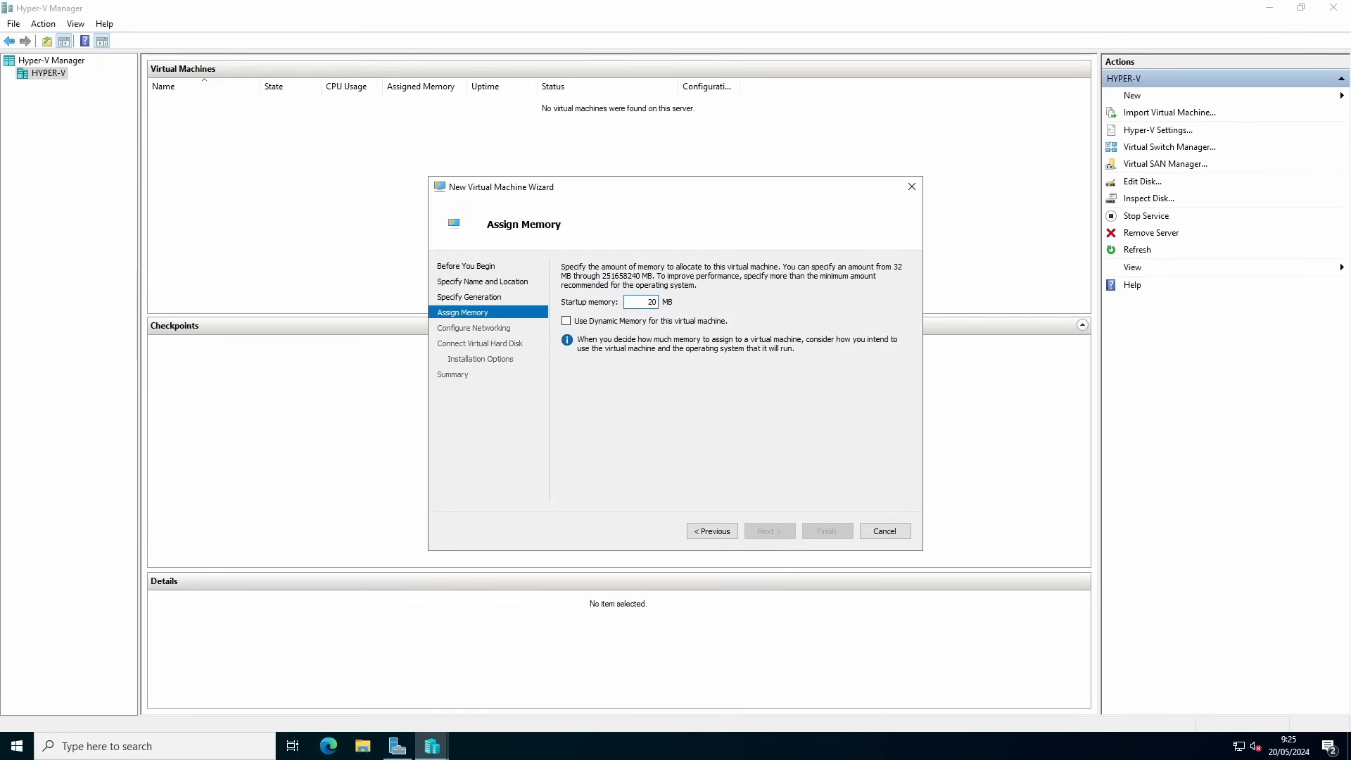
click(567, 320)
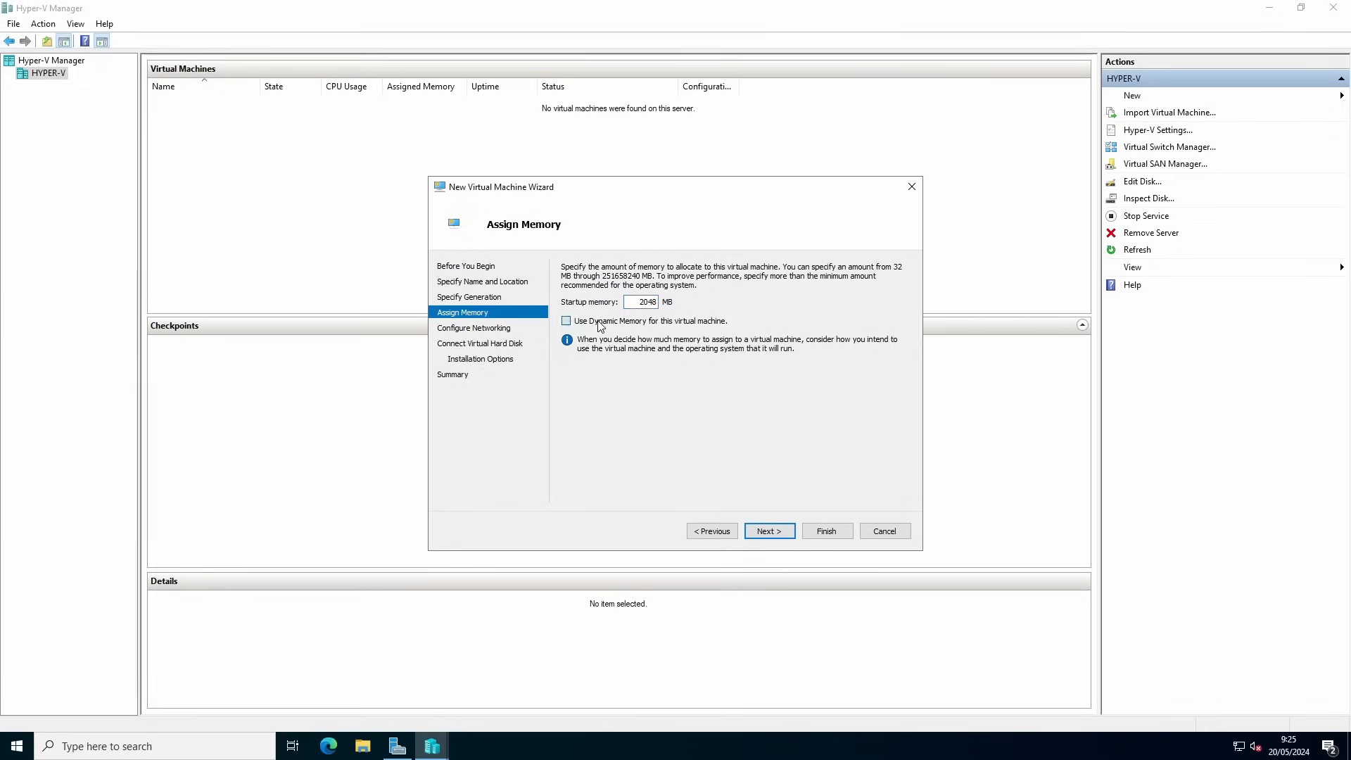
click(568, 320)
click(768, 532)
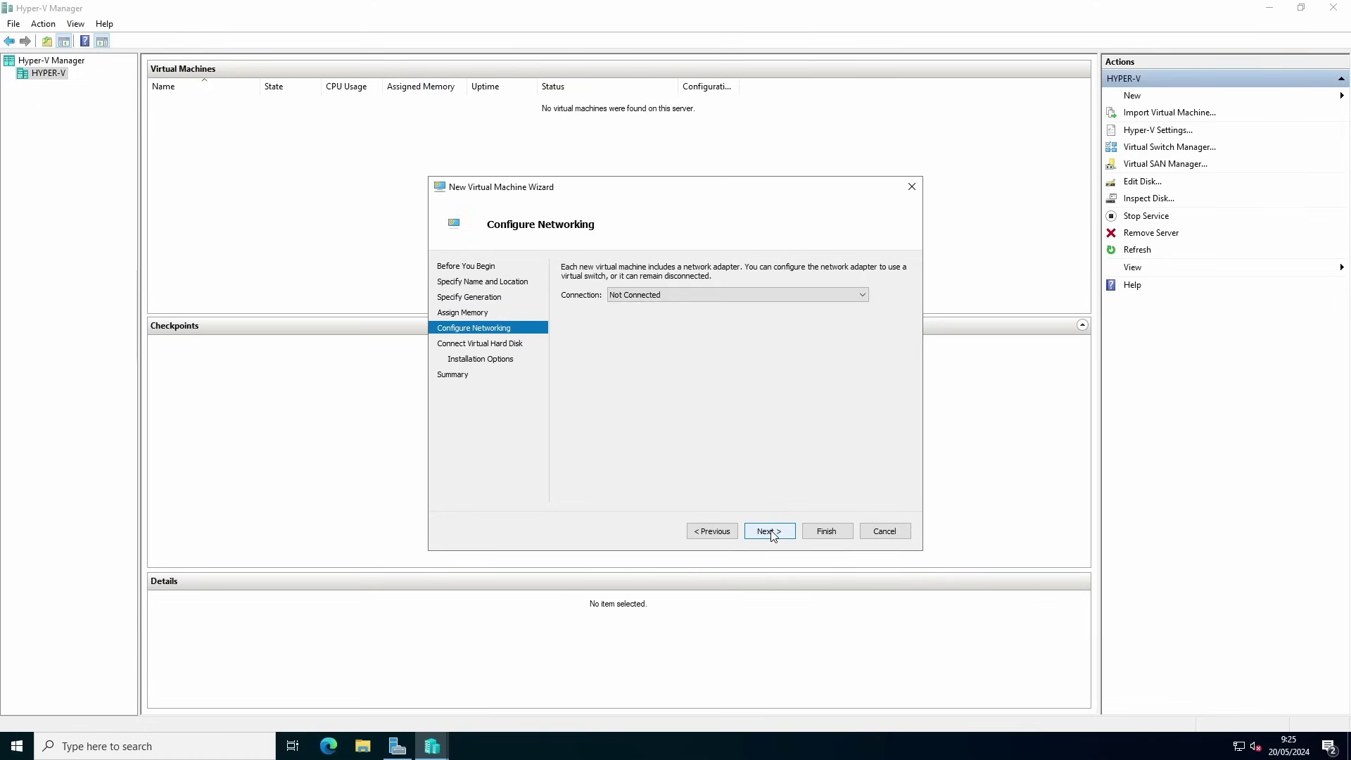
Keep the adapter Not Connected and resize the new DEMOVM.vhdx disk from 127 to 50 GB.
click(652, 295)
click(644, 297)
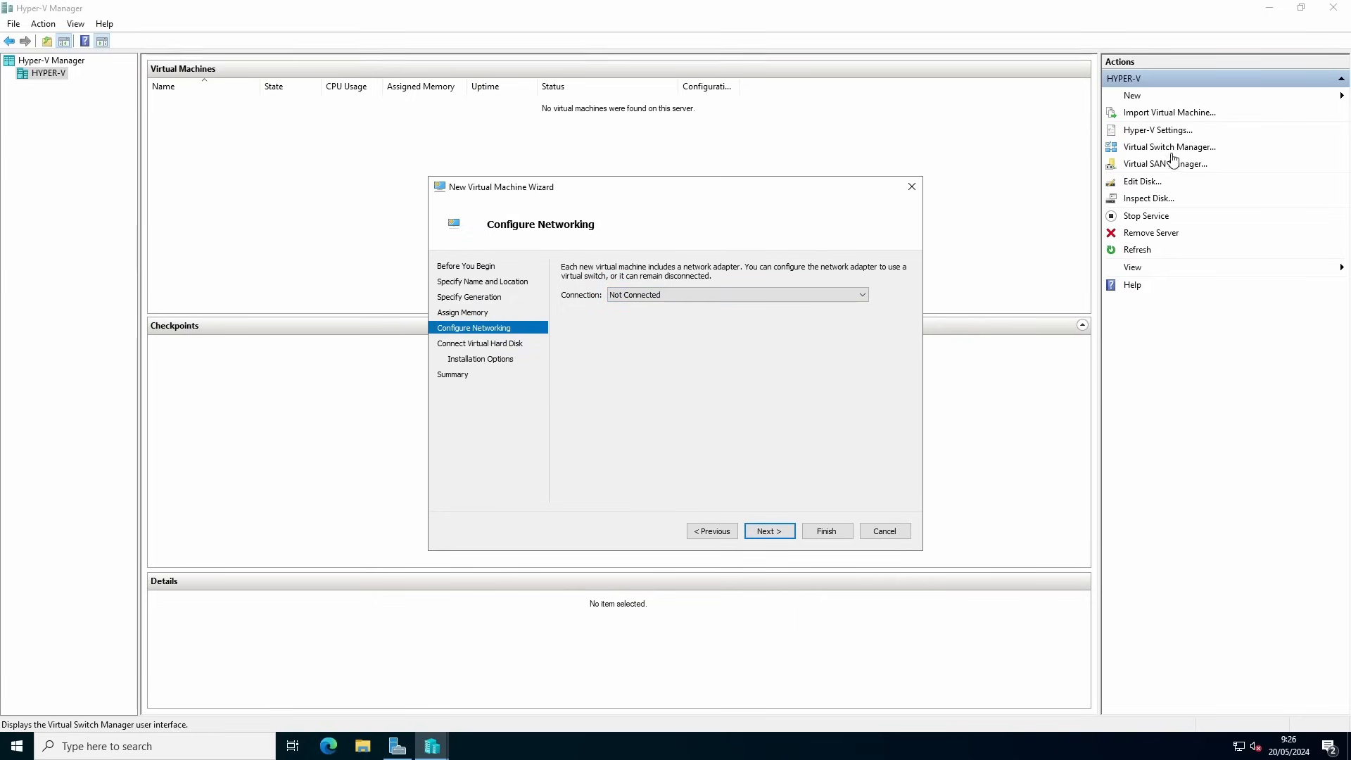
click(769, 531)
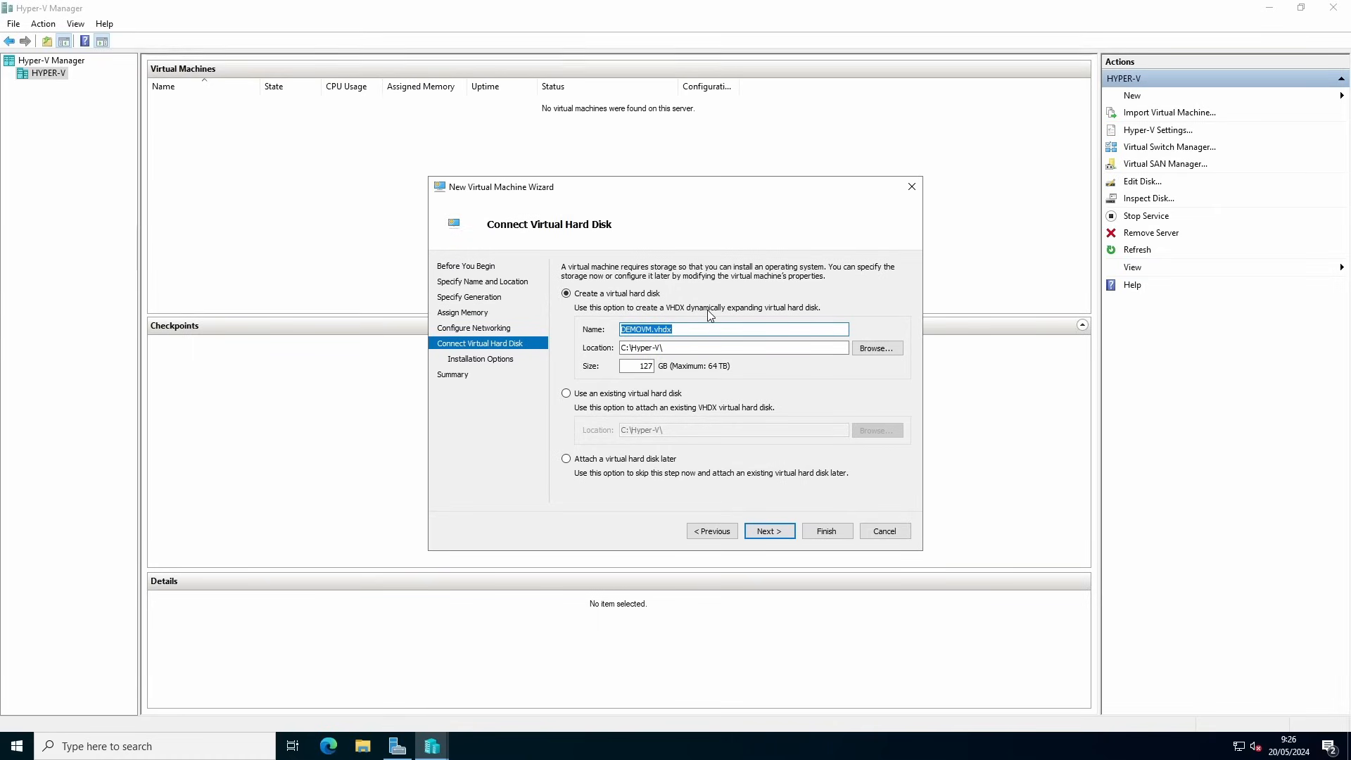
double_click(643, 365)
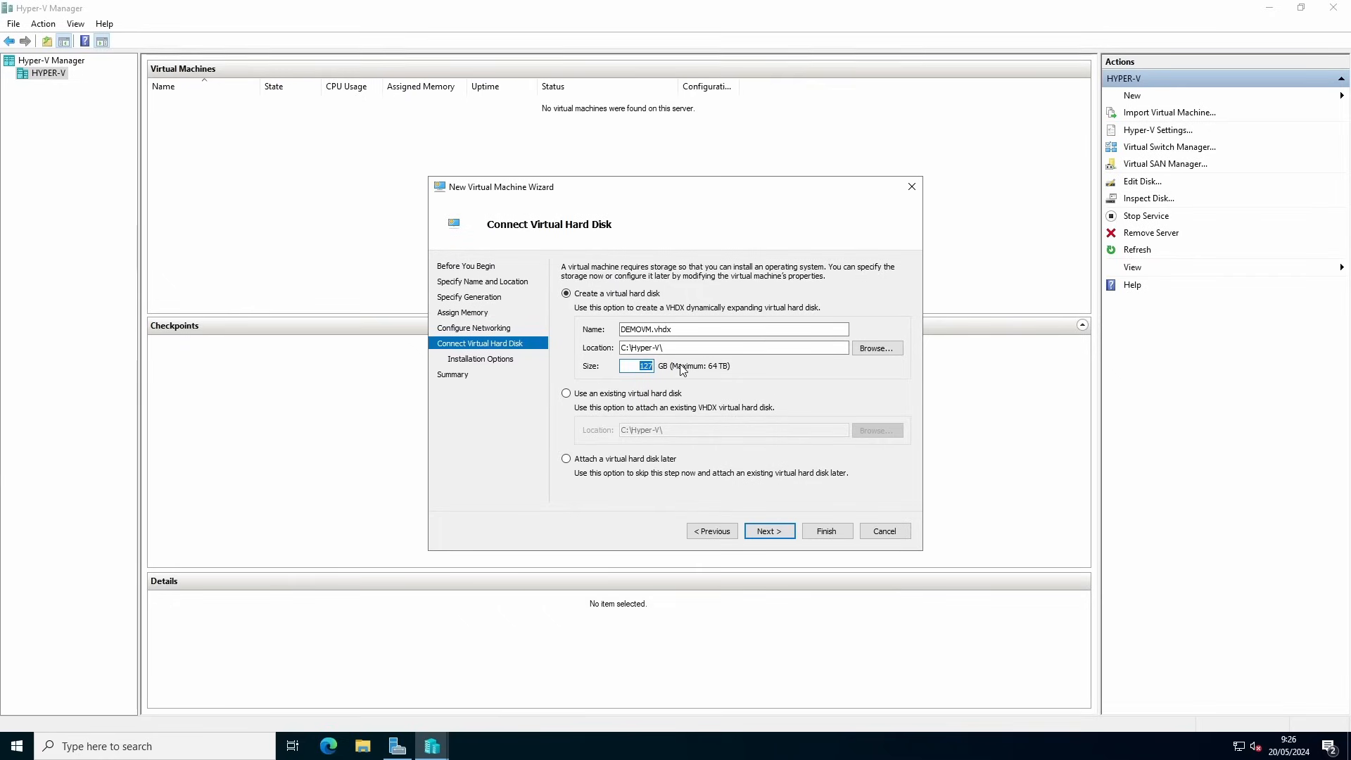
text(50)
On Installation Options, try the bootable image file choice, then keep installing the OS later.
click(765, 532)
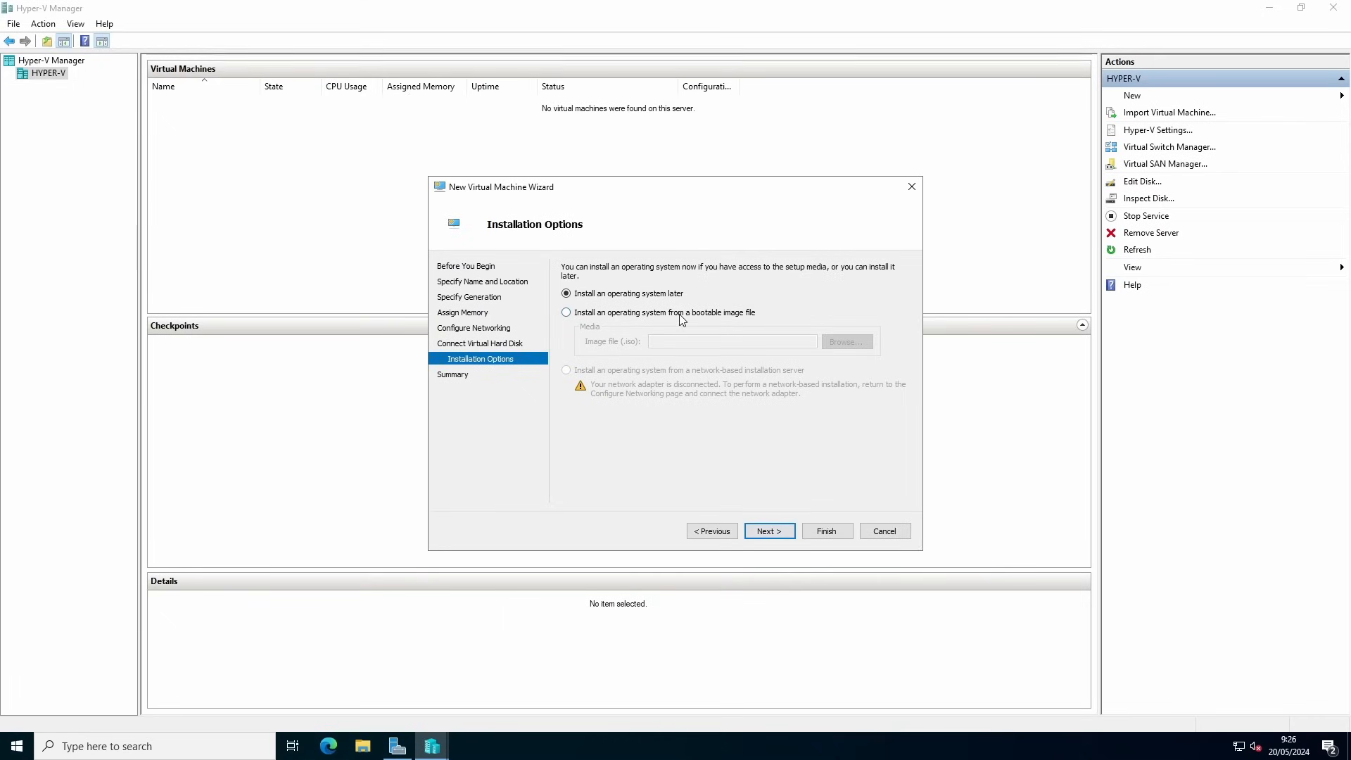
click(676, 315)
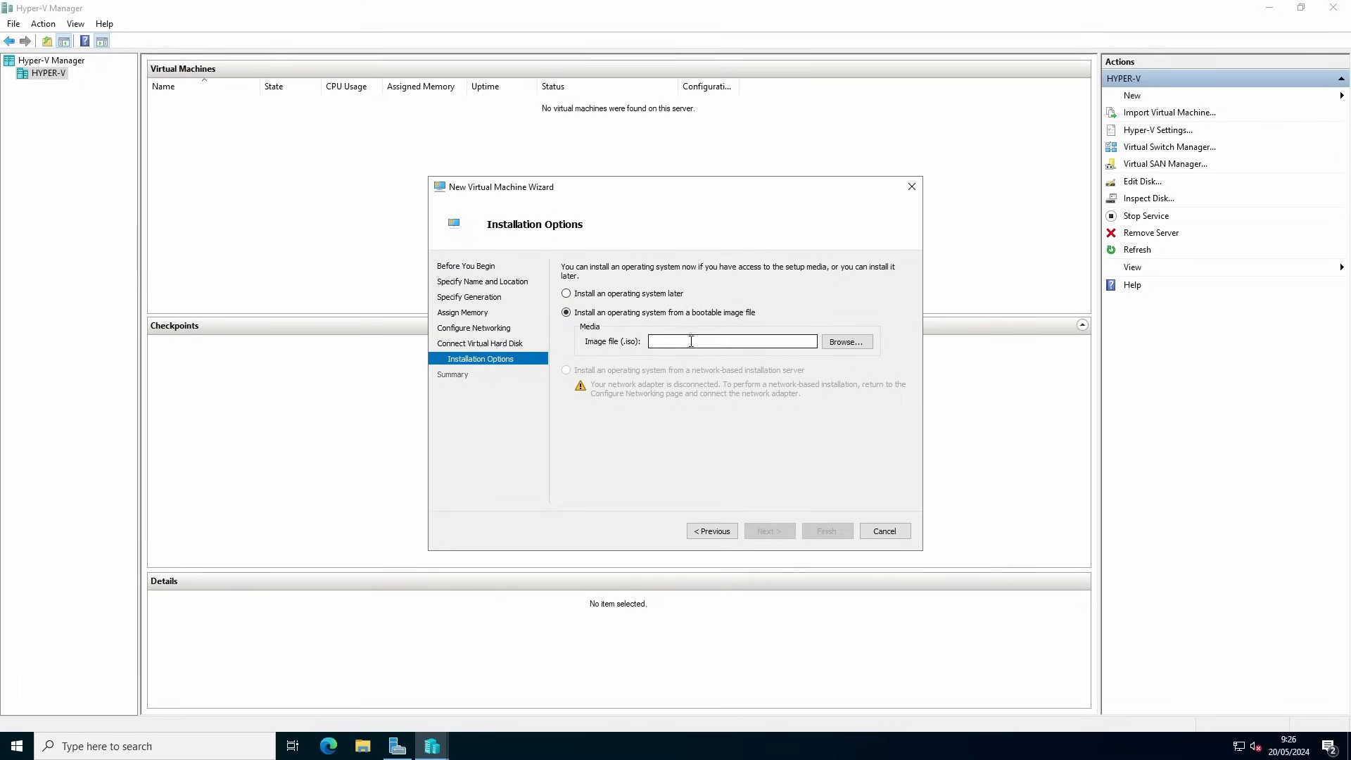
click(632, 294)
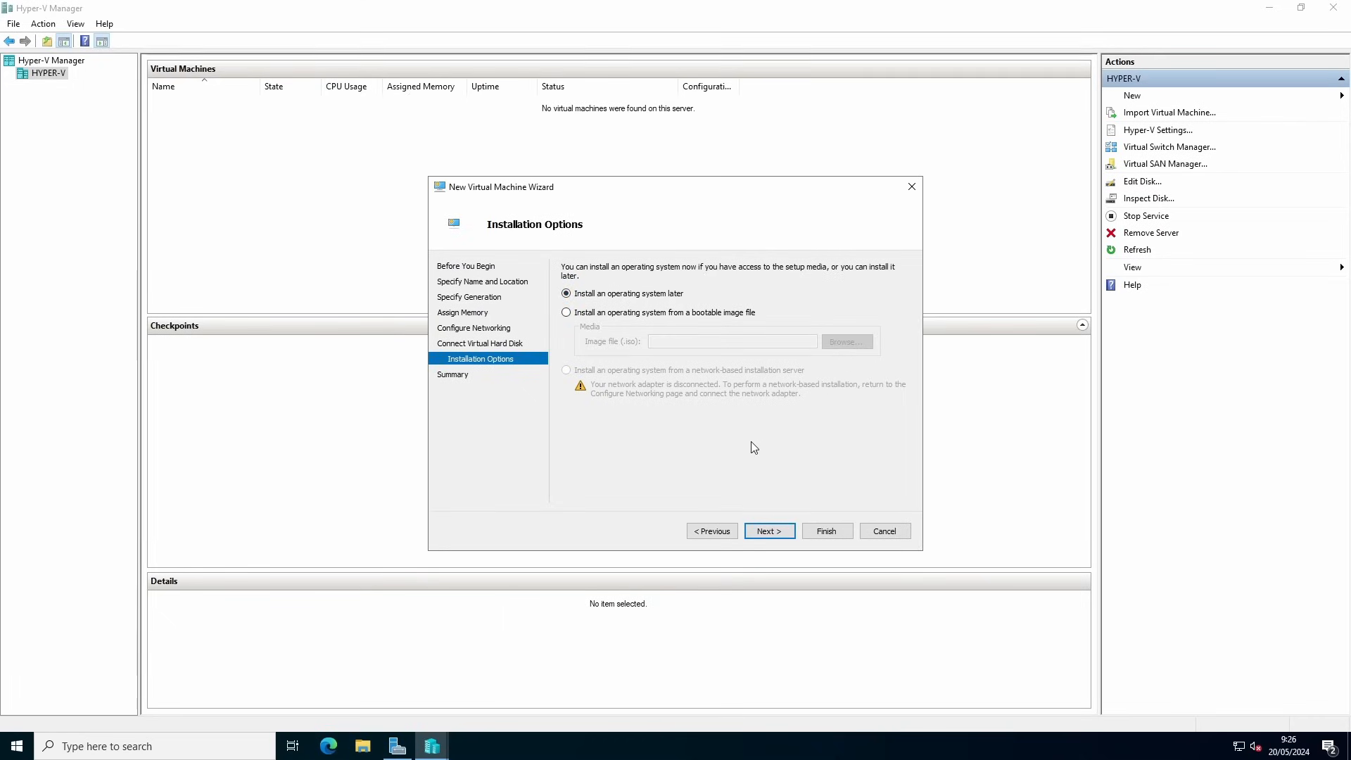
Review the summary and finish the wizard to create DEMOVM.
click(769, 531)
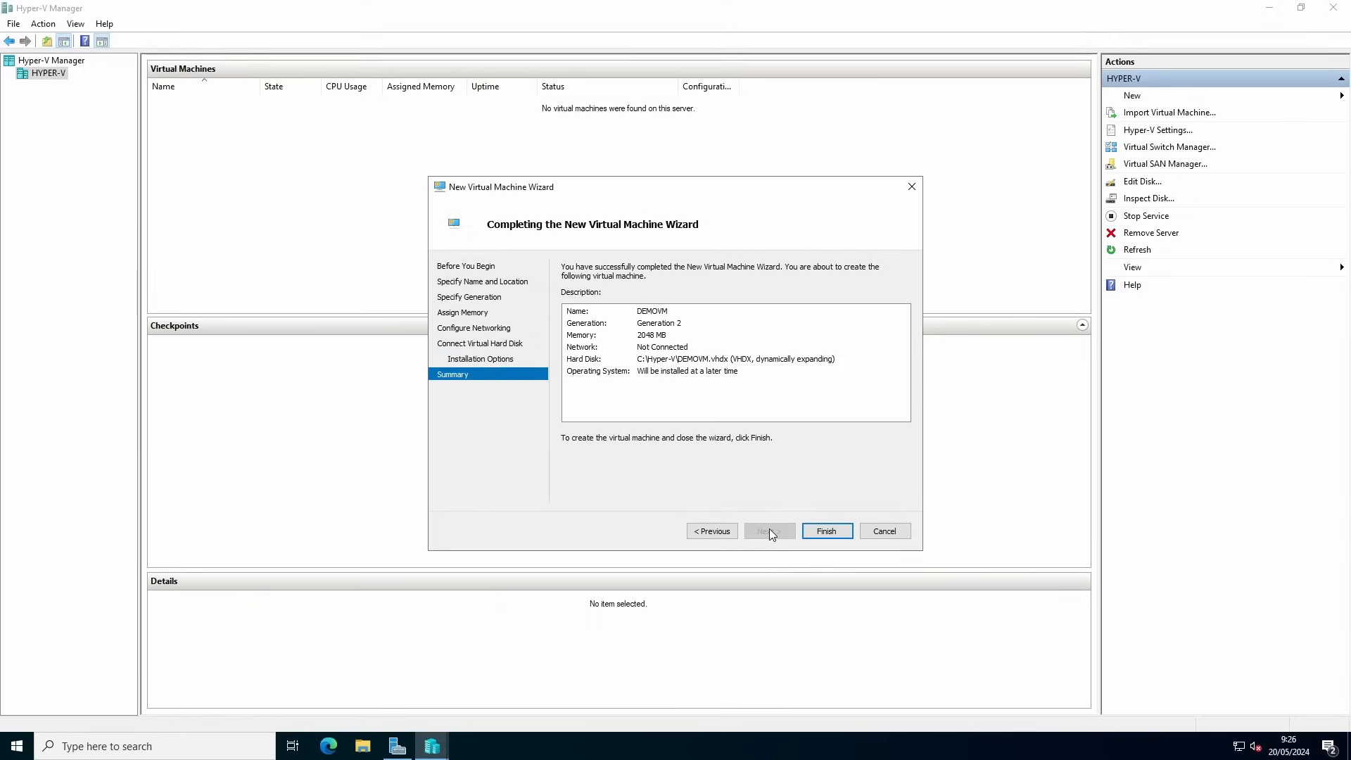
click(826, 532)
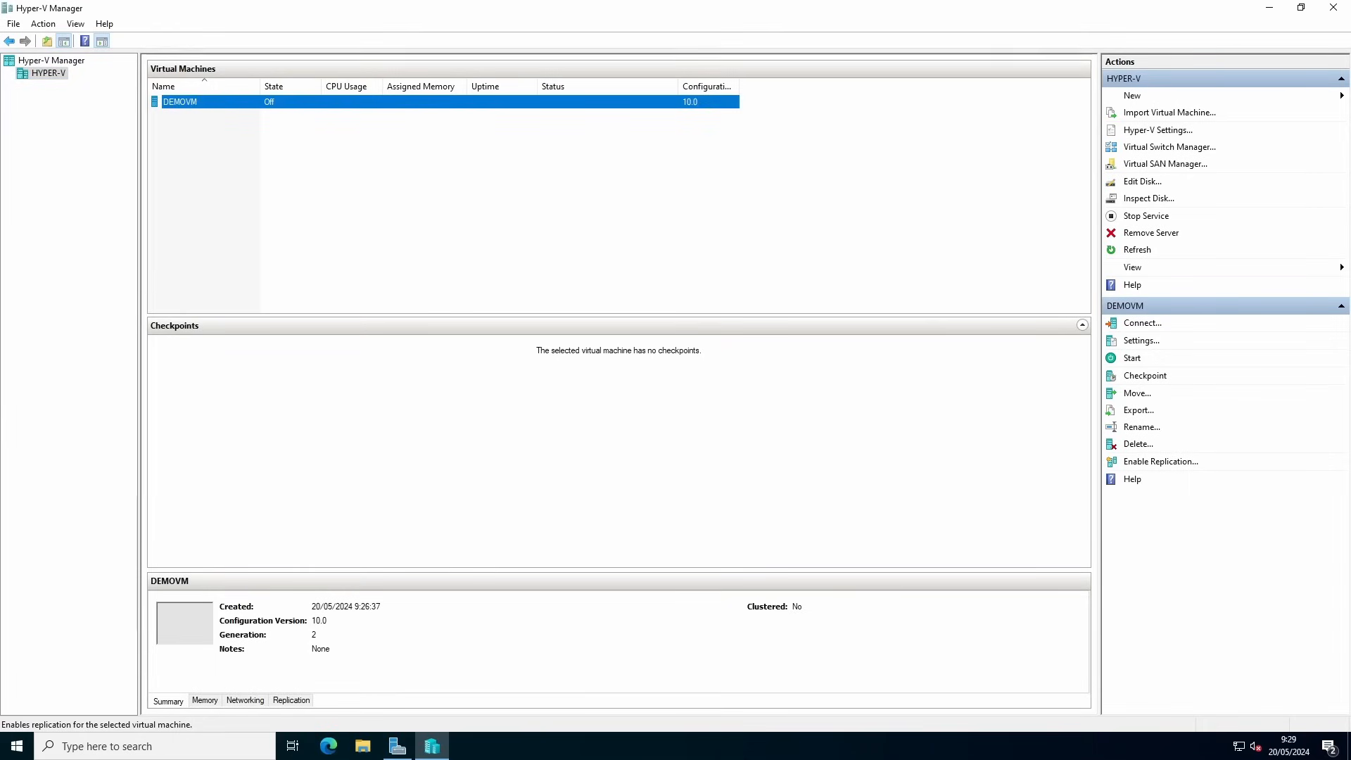
Connect to DEMOVM's console and start it, reaching a 'no operating system loaded' boot summary.
right_click(201, 104)
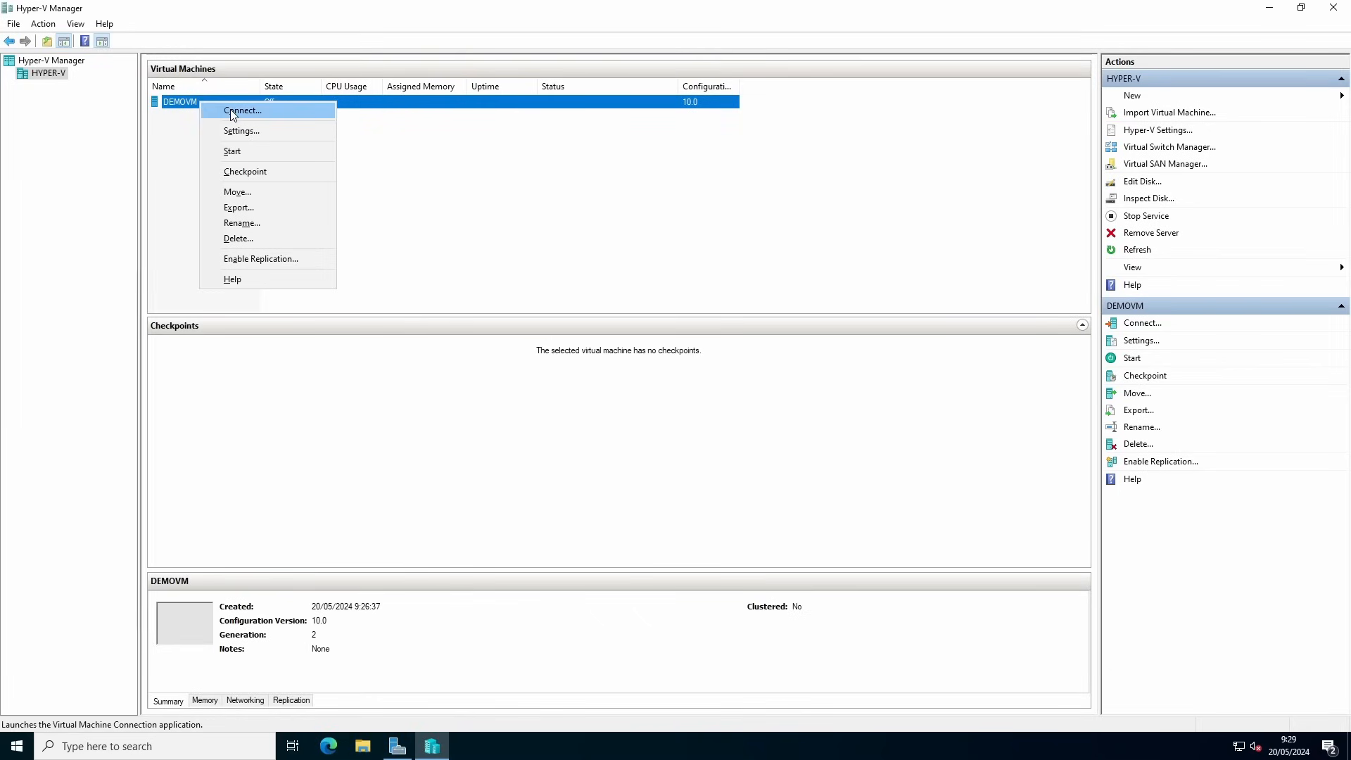
click(232, 114)
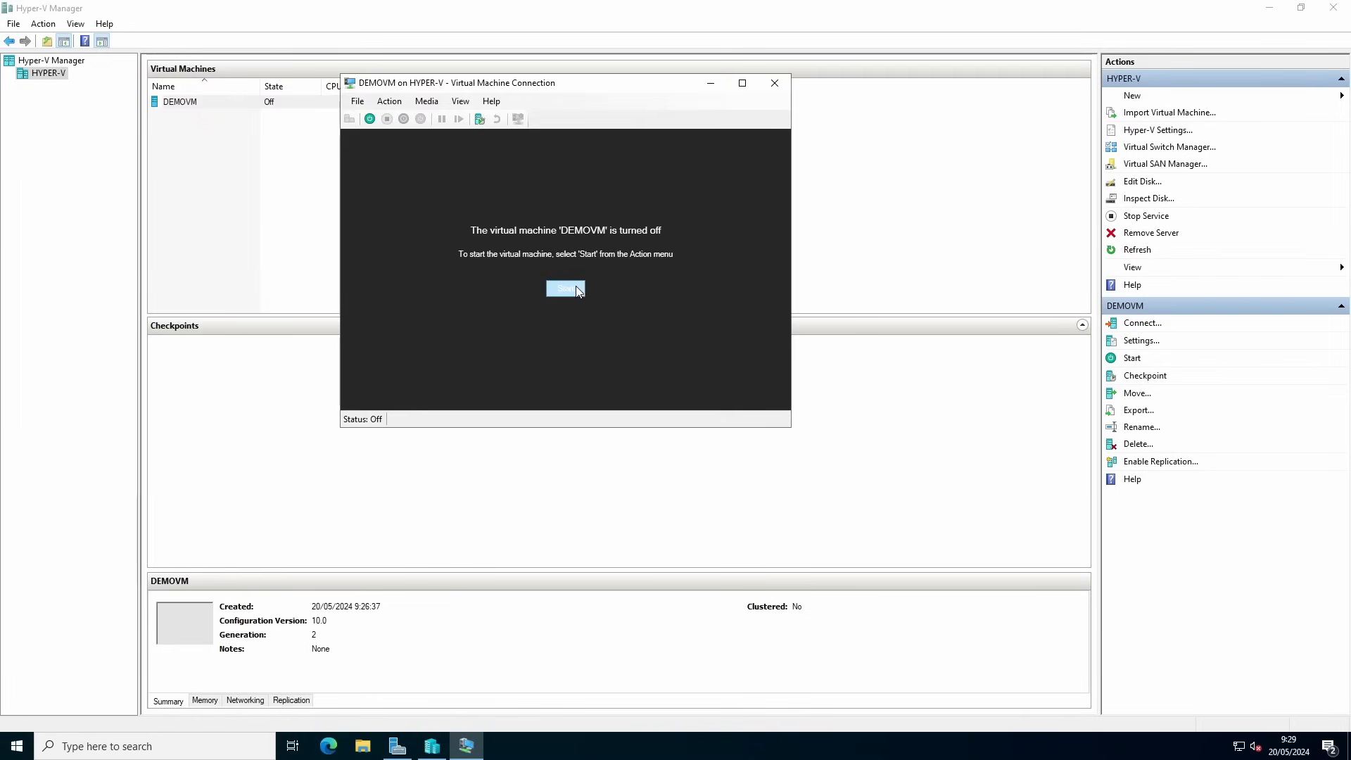
click(576, 291)
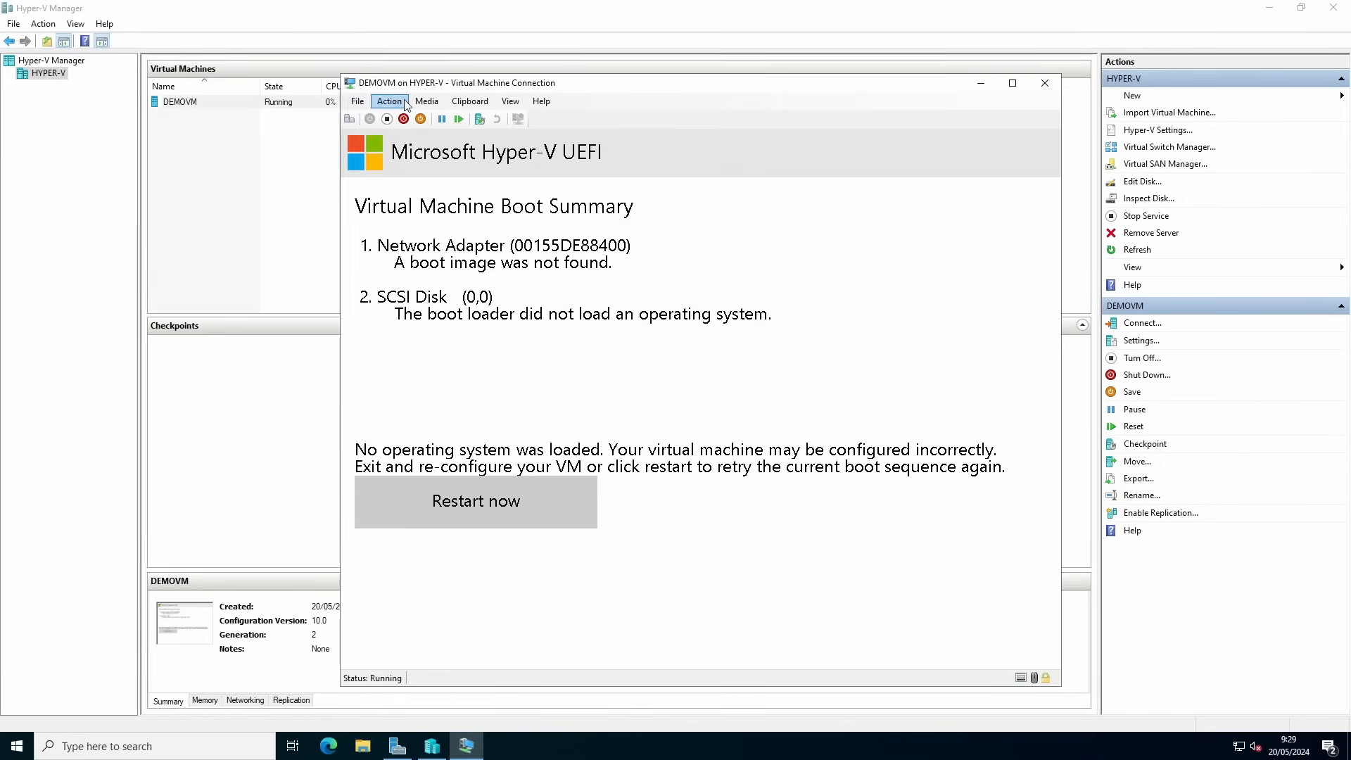
click(358, 101)
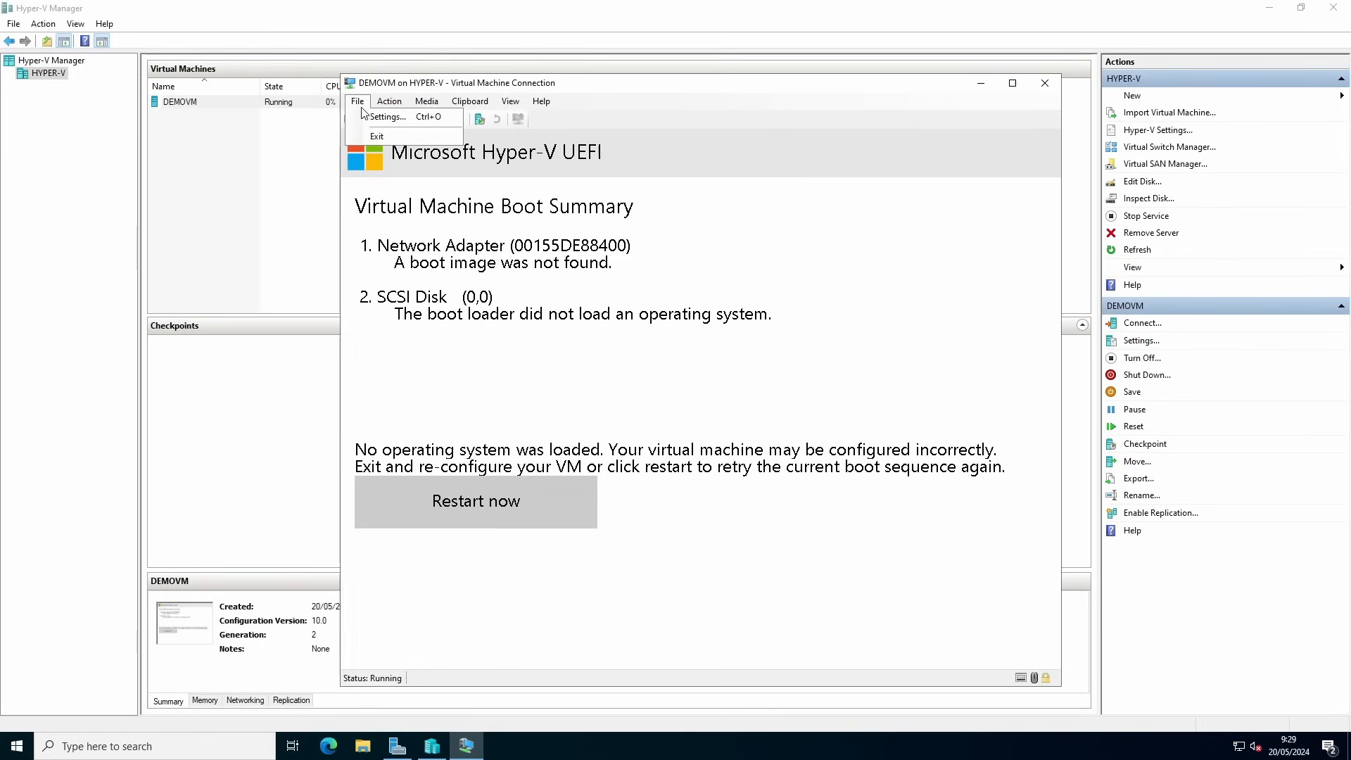
In DEMOVM's settings, add a DVD drive to the SCSI controller.
click(382, 117)
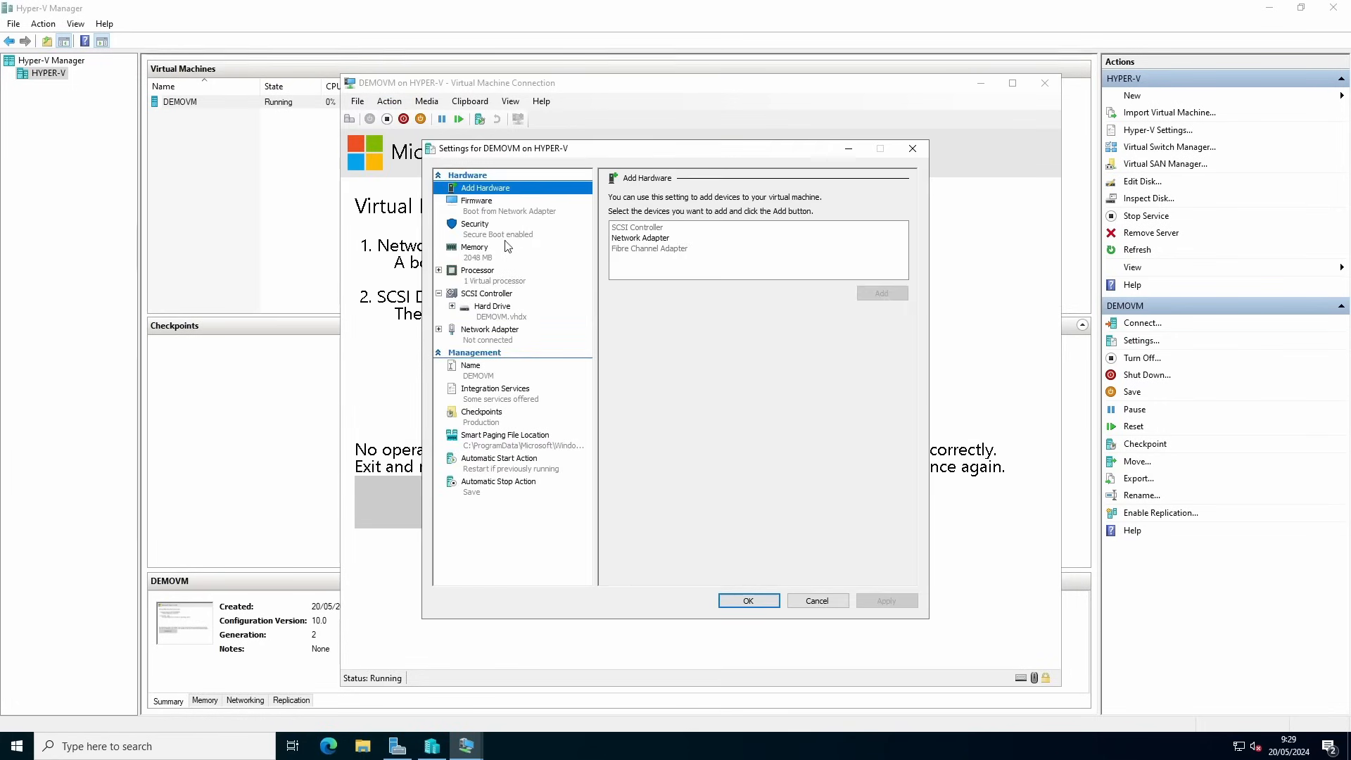
click(486, 293)
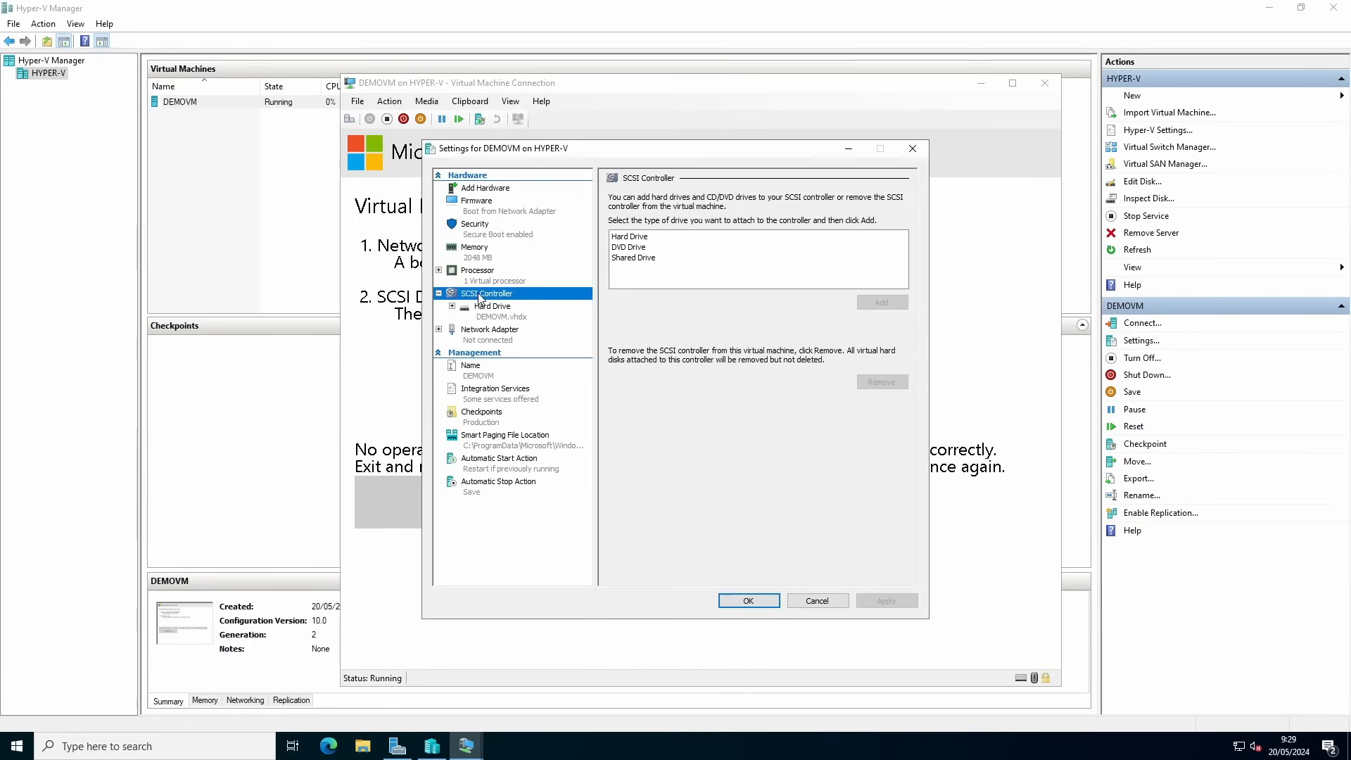
click(627, 247)
click(882, 304)
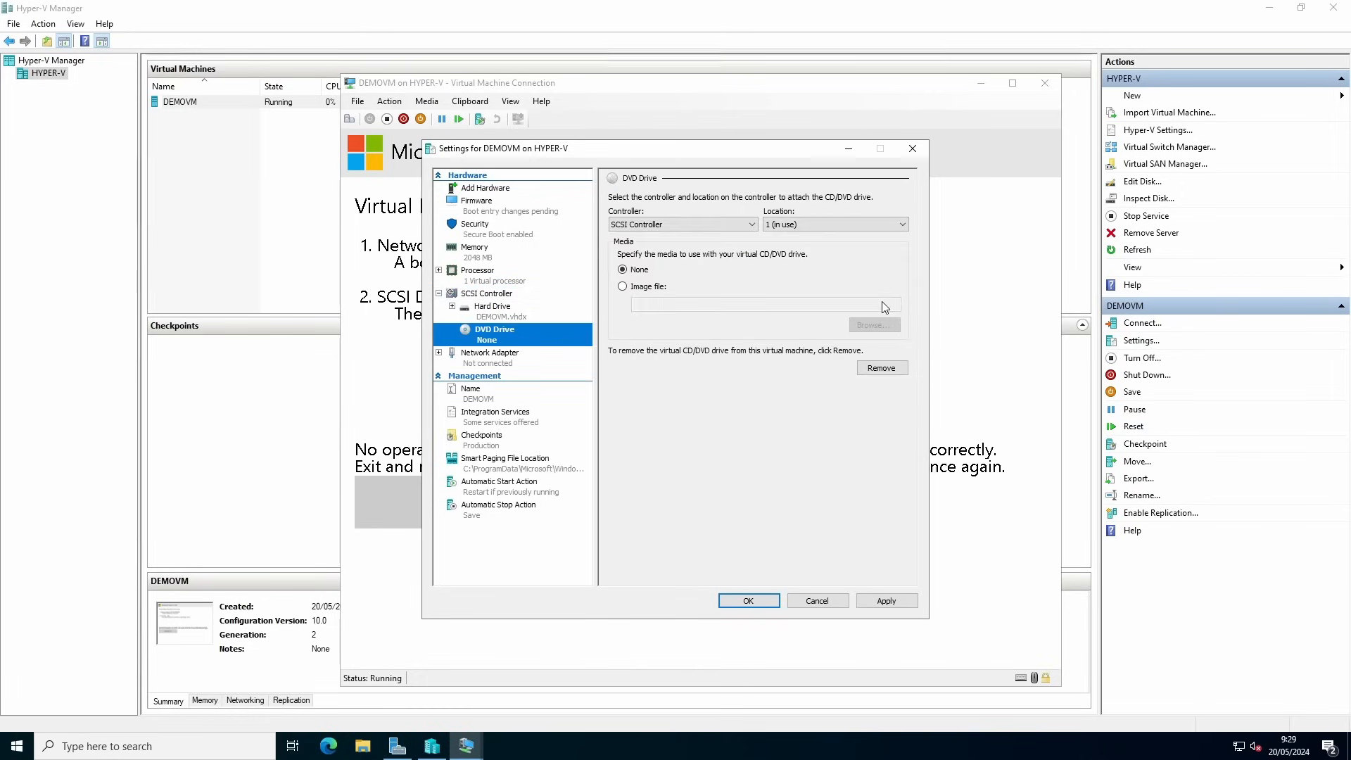
Mount the Windows Server 2022 ISO from Downloads as the DVD image and apply the settings.
click(621, 286)
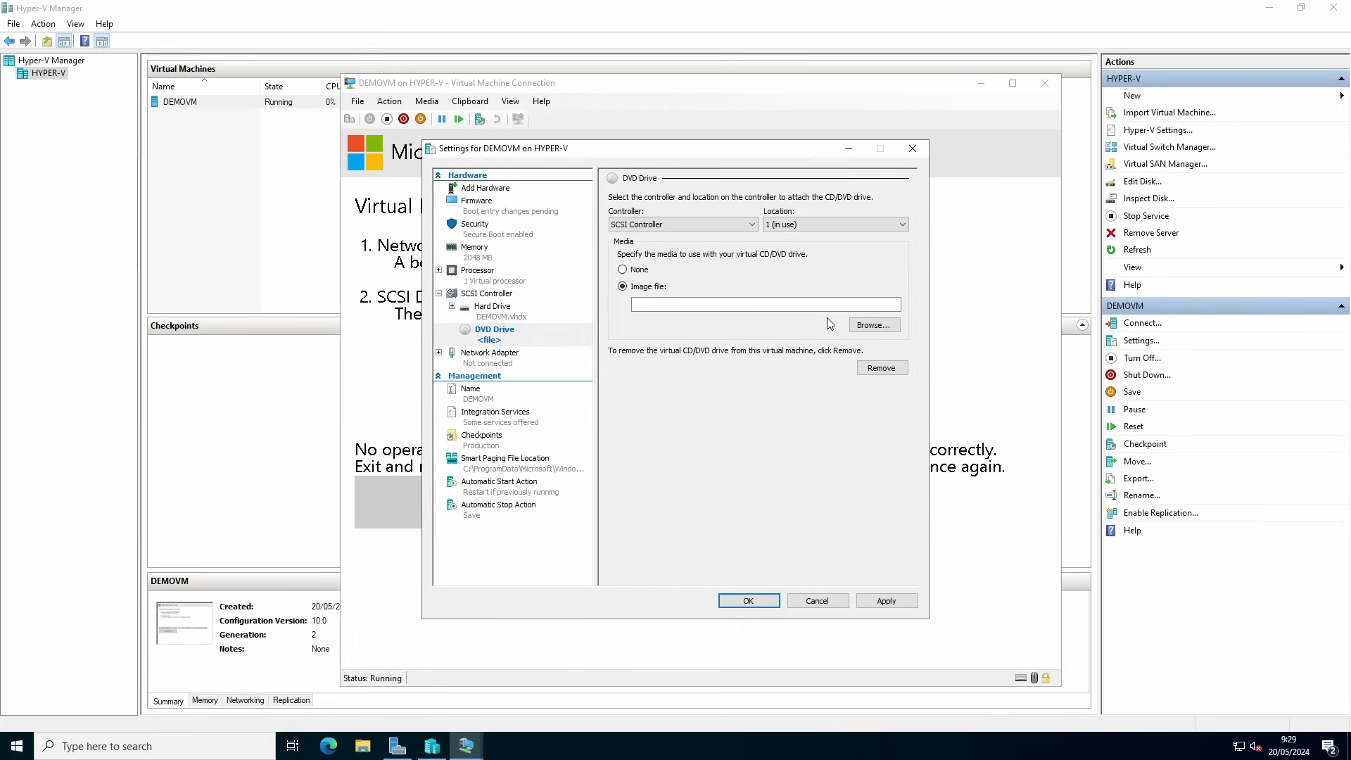
click(871, 323)
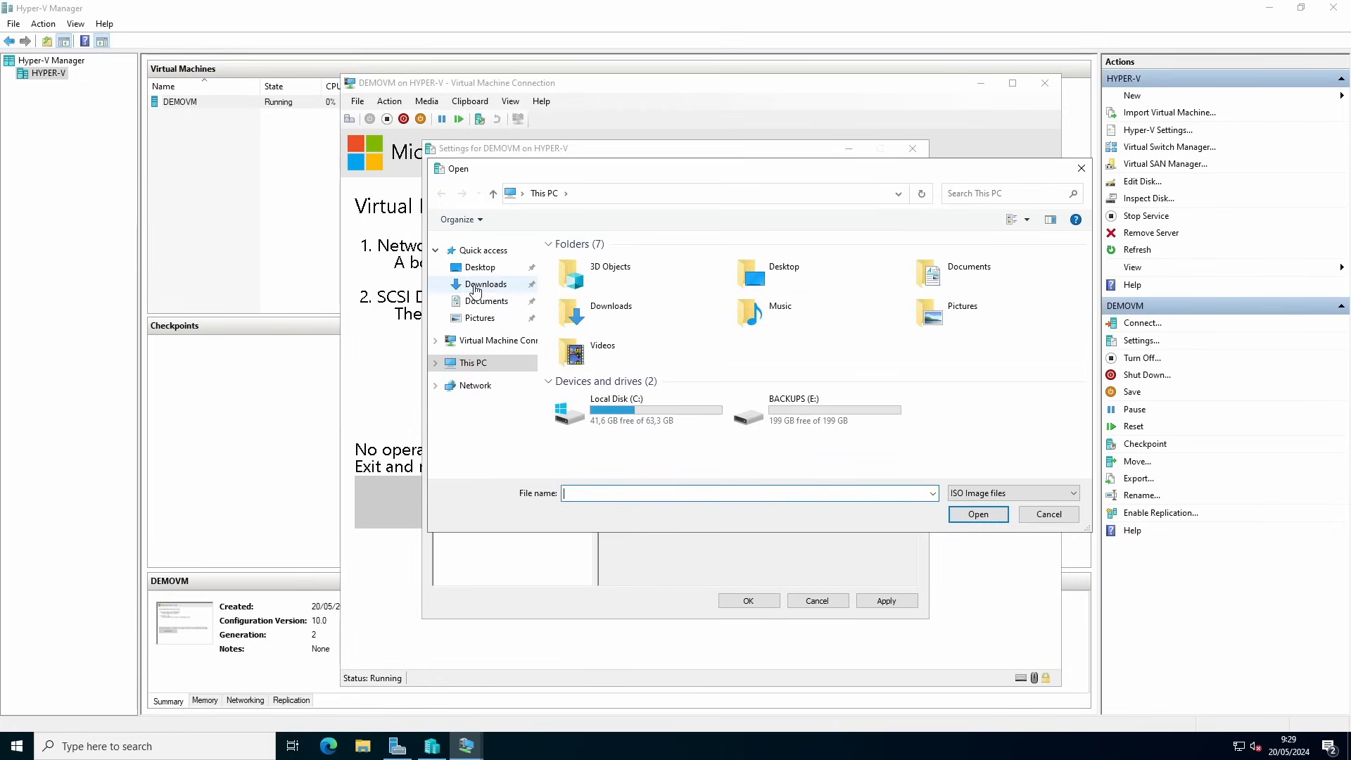
click(485, 284)
double_click(642, 280)
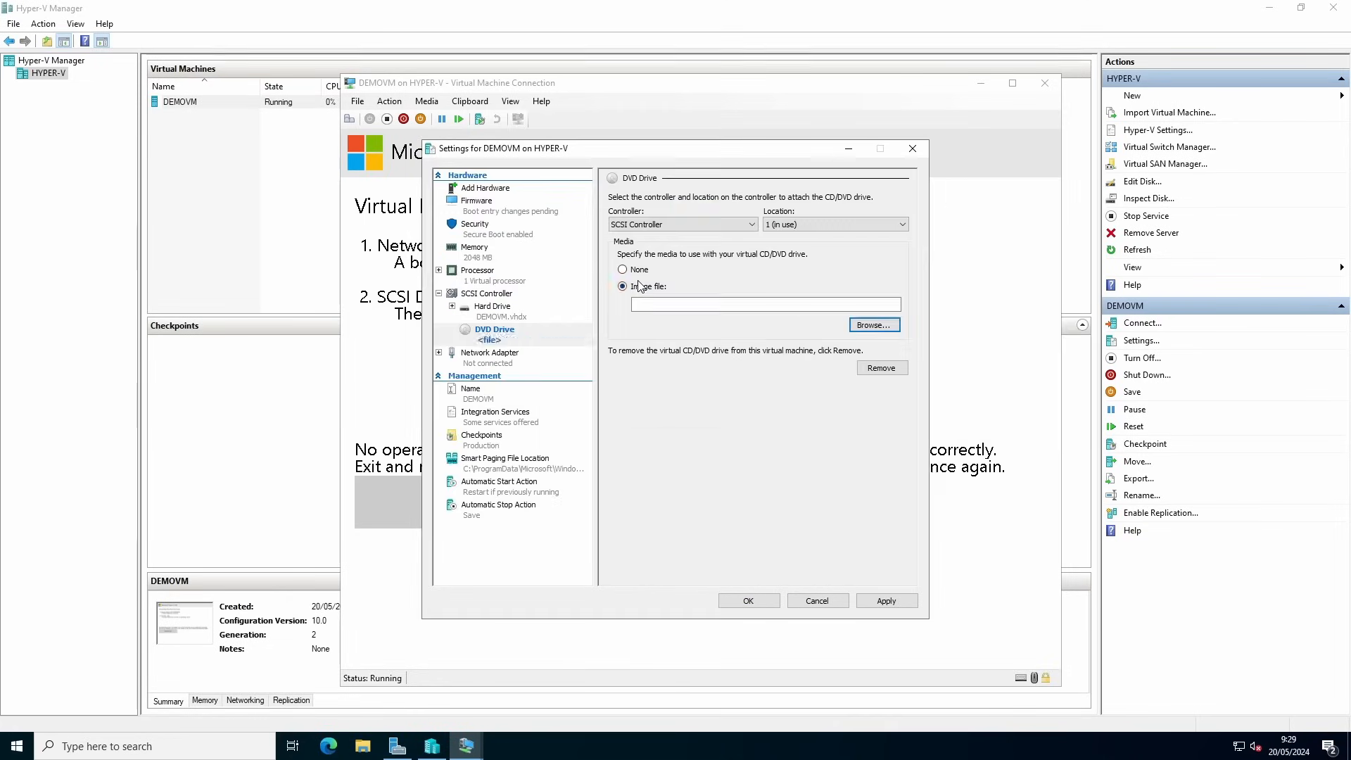
click(886, 601)
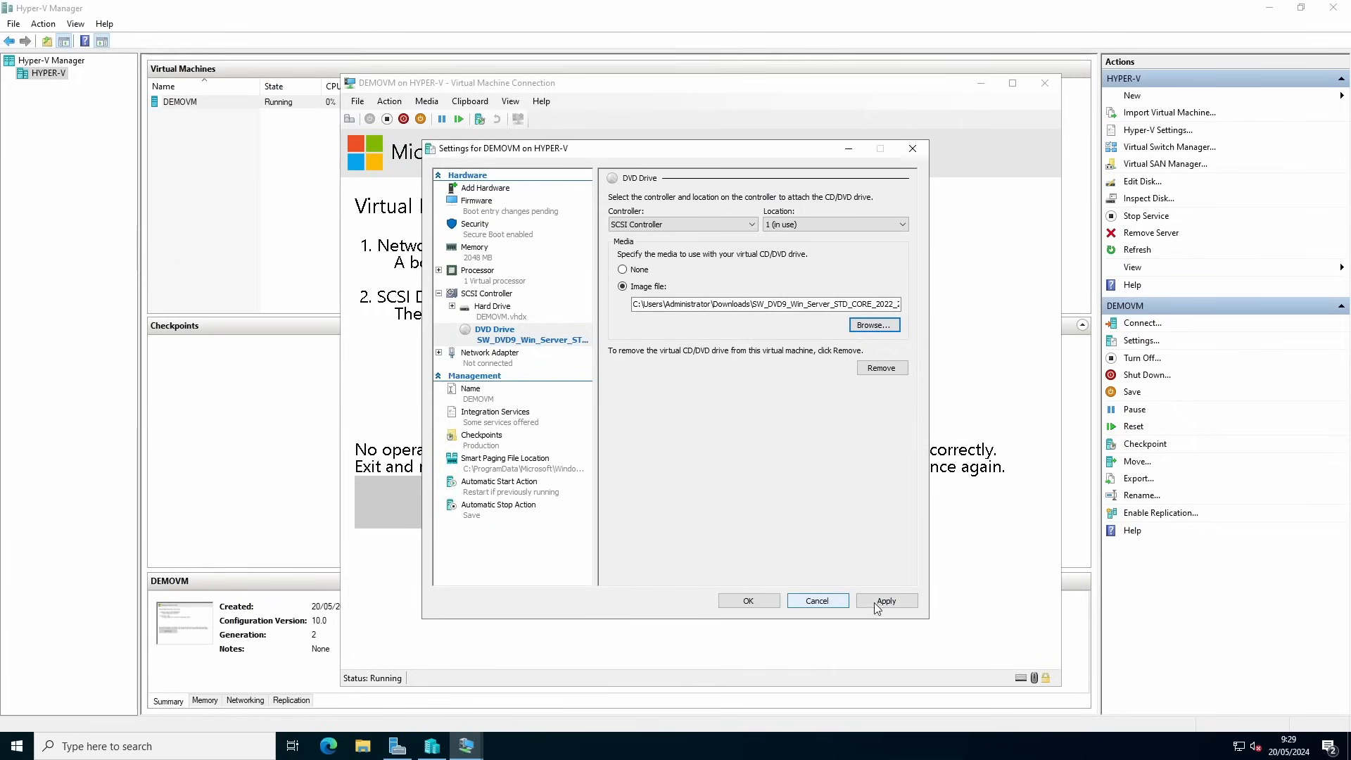
click(754, 602)
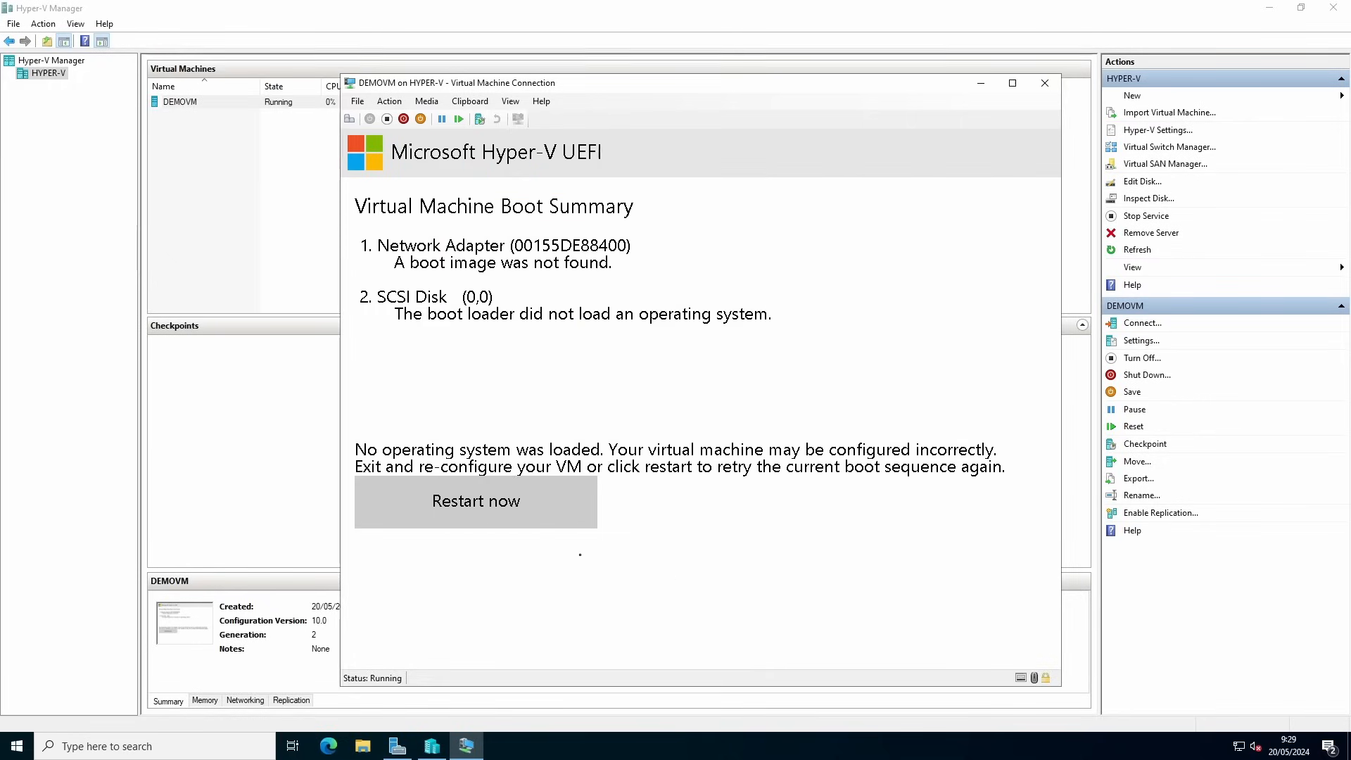
Reset DEMOVM and boot it from the DVD into Windows Server setup.
click(456, 119)
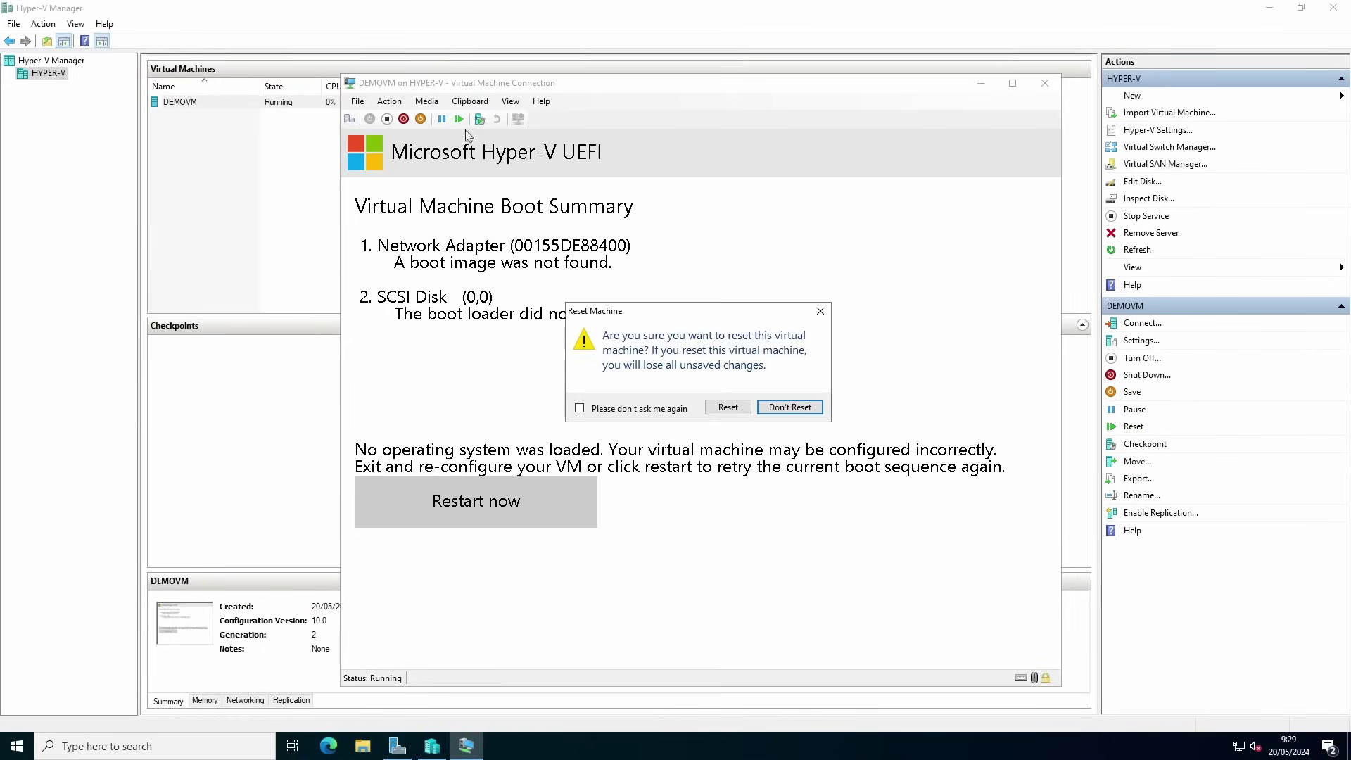
click(720, 408)
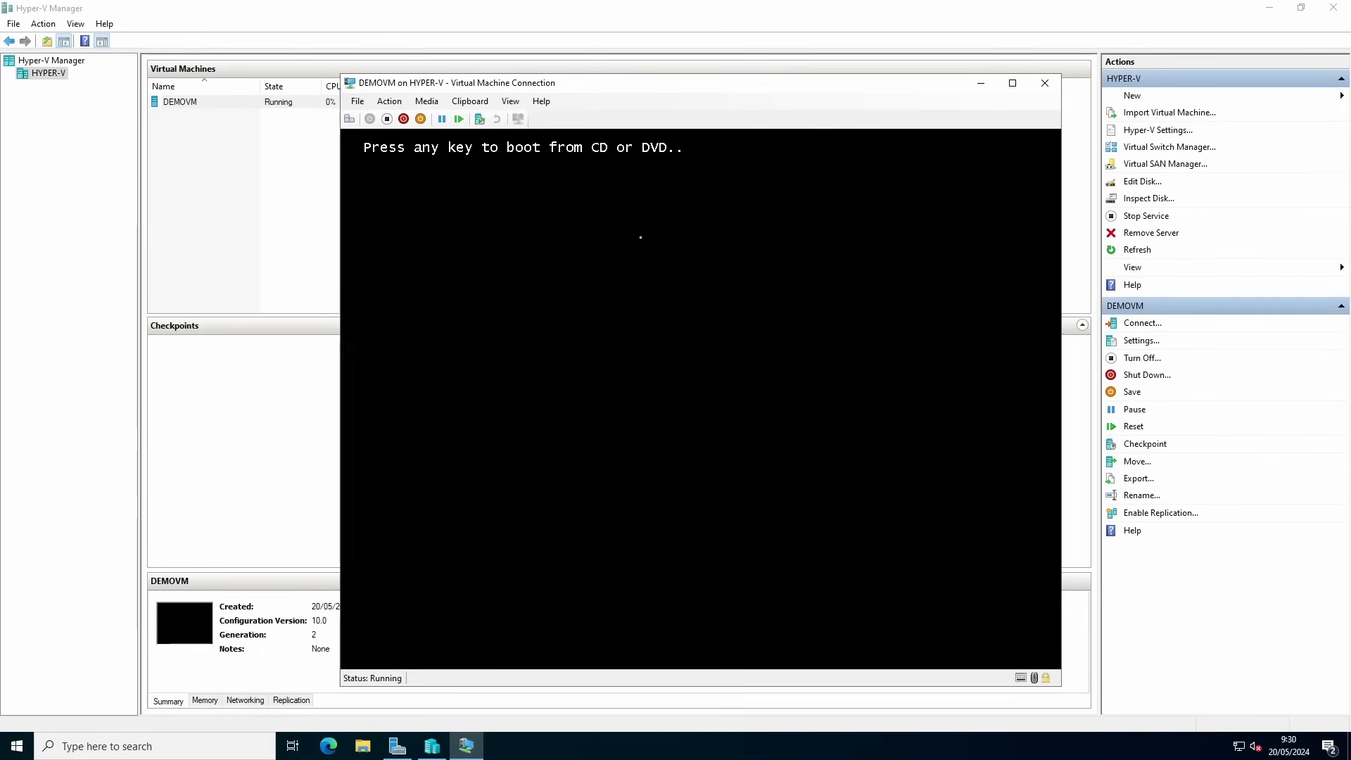
key(space)
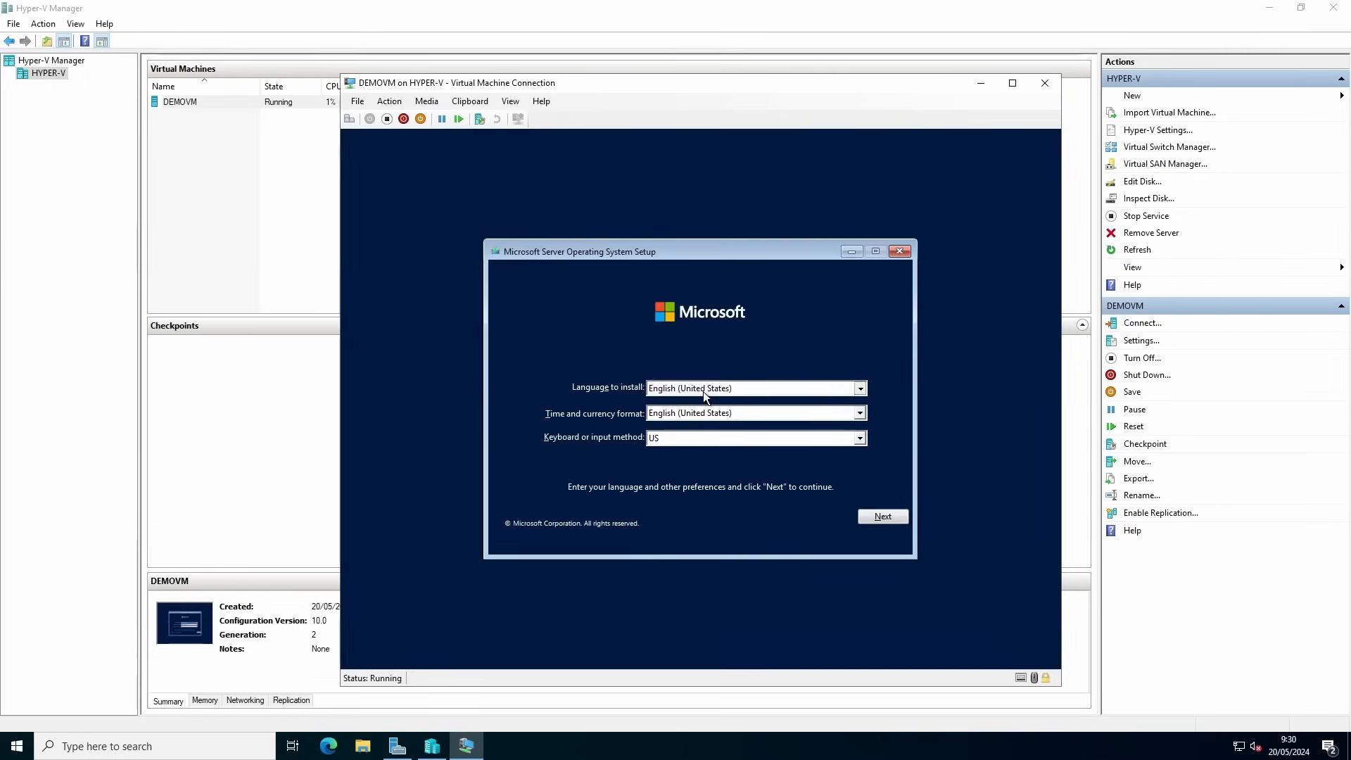
Keep English (United States) in Setup and start the Windows Server installation with Install now.
click(704, 388)
click(882, 516)
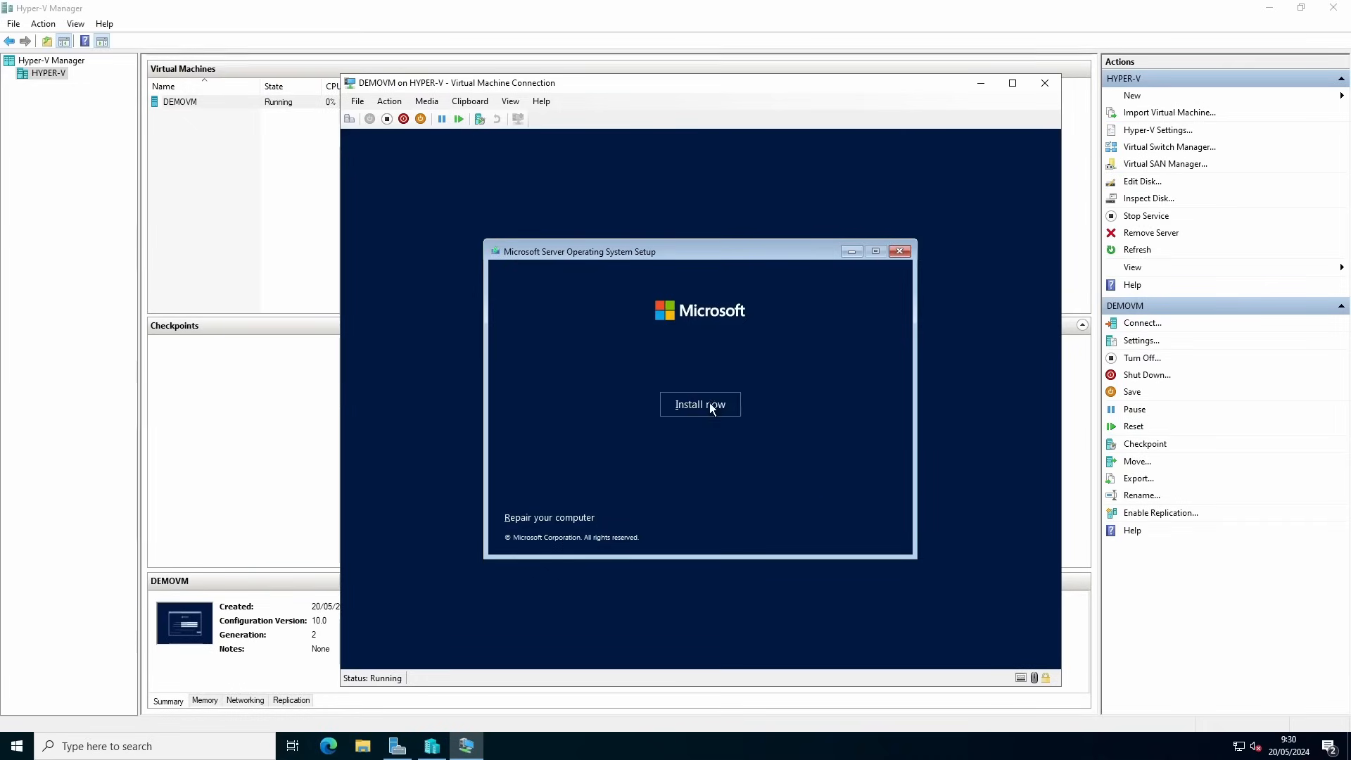
click(693, 404)
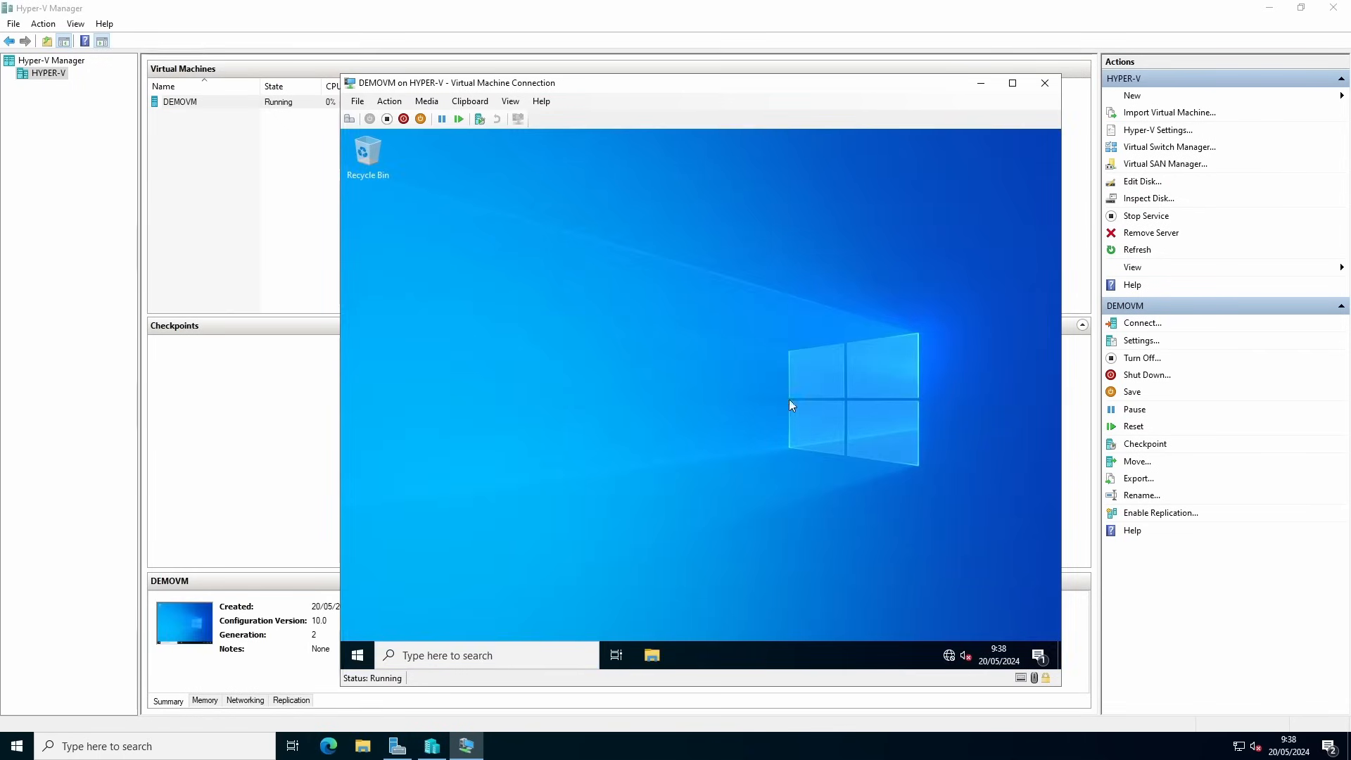
click(358, 101)
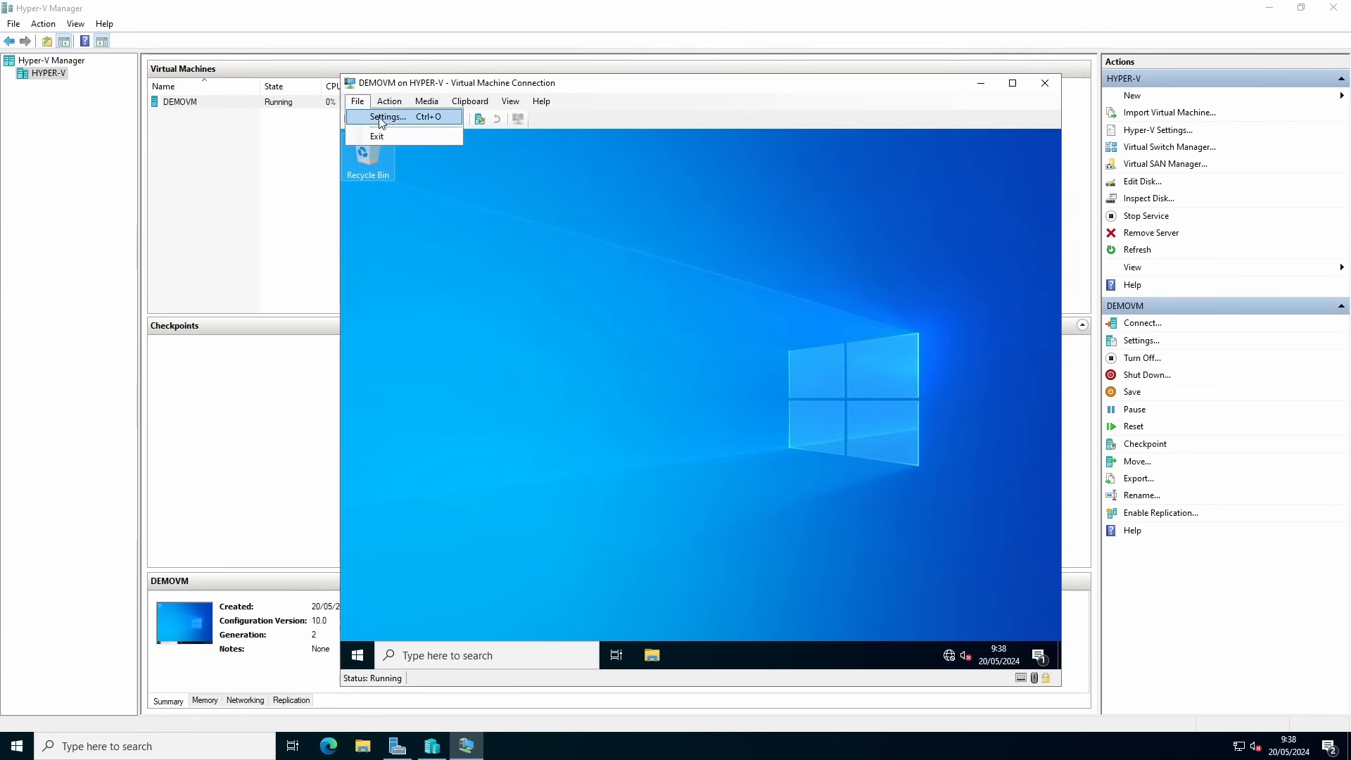
click(382, 120)
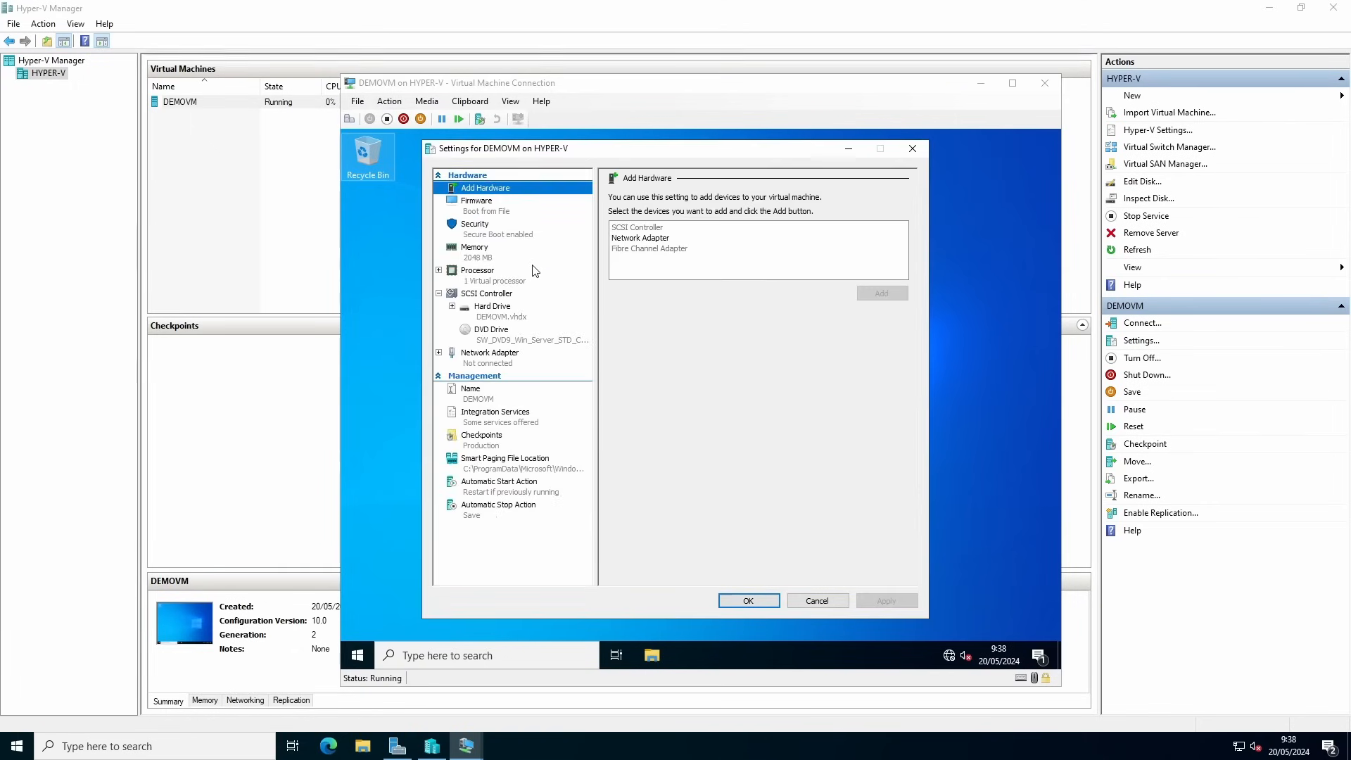
click(486, 280)
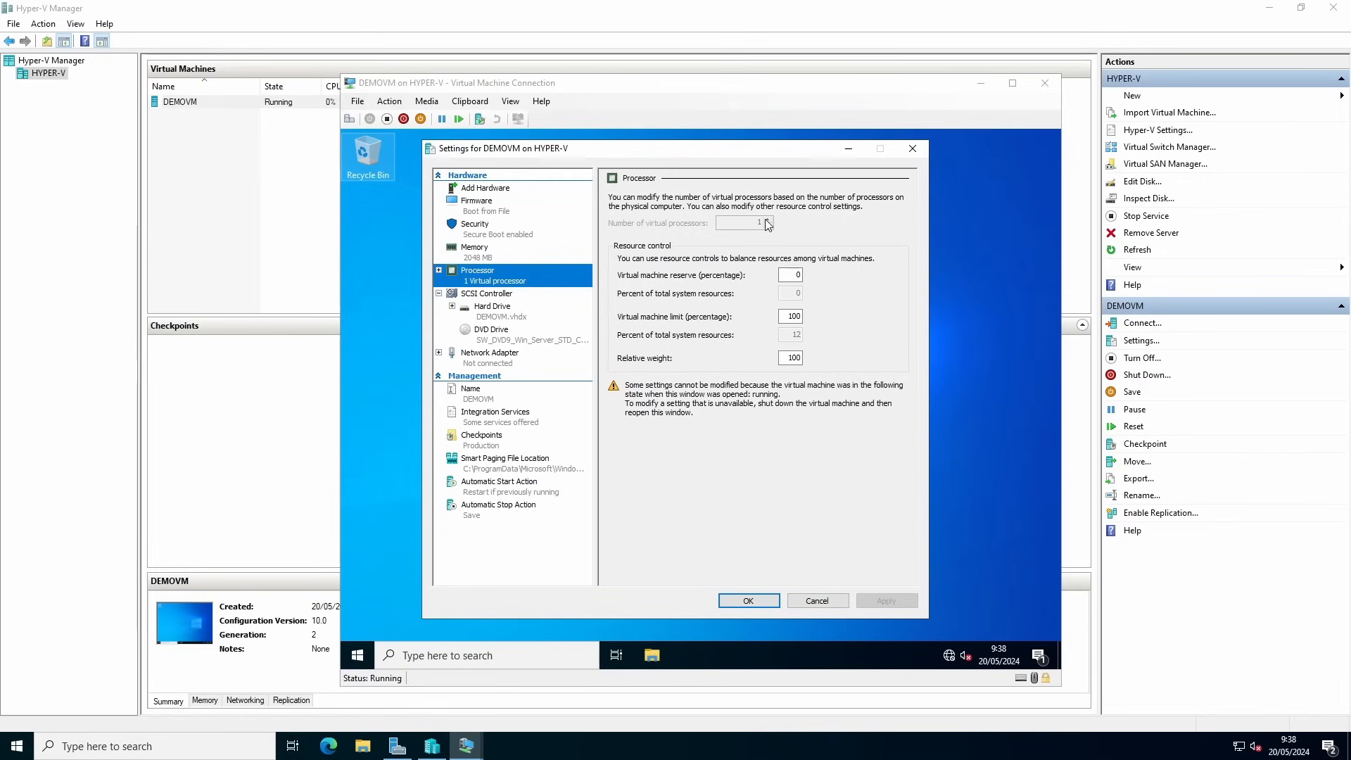
click(477, 257)
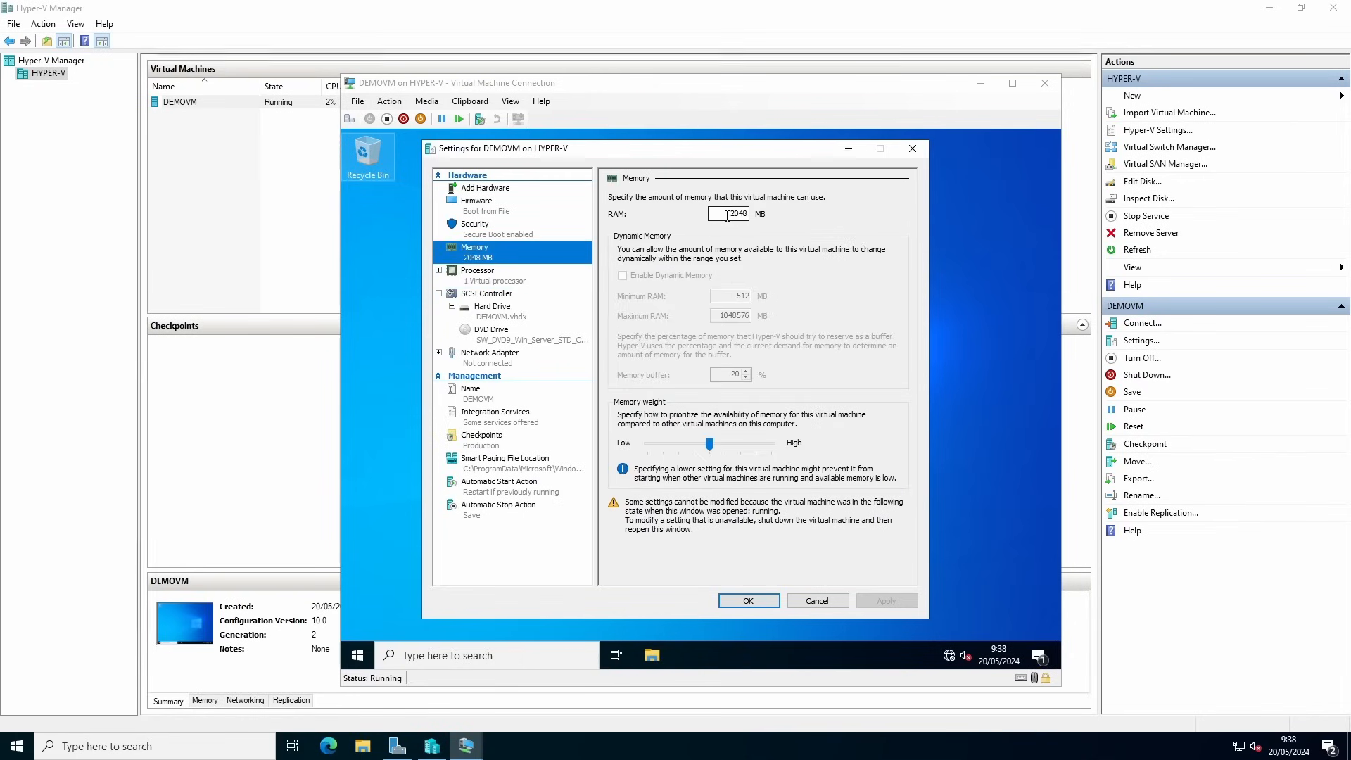
click(502, 360)
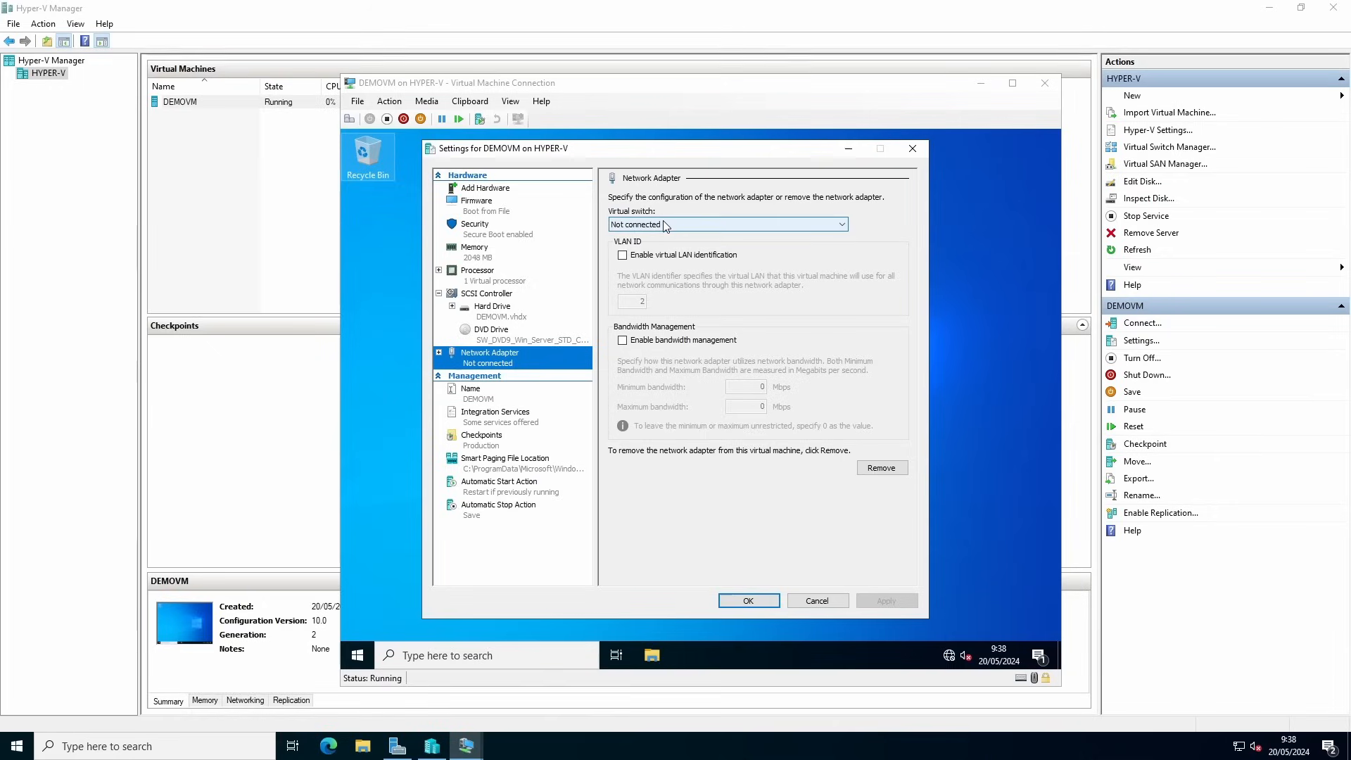
click(486, 283)
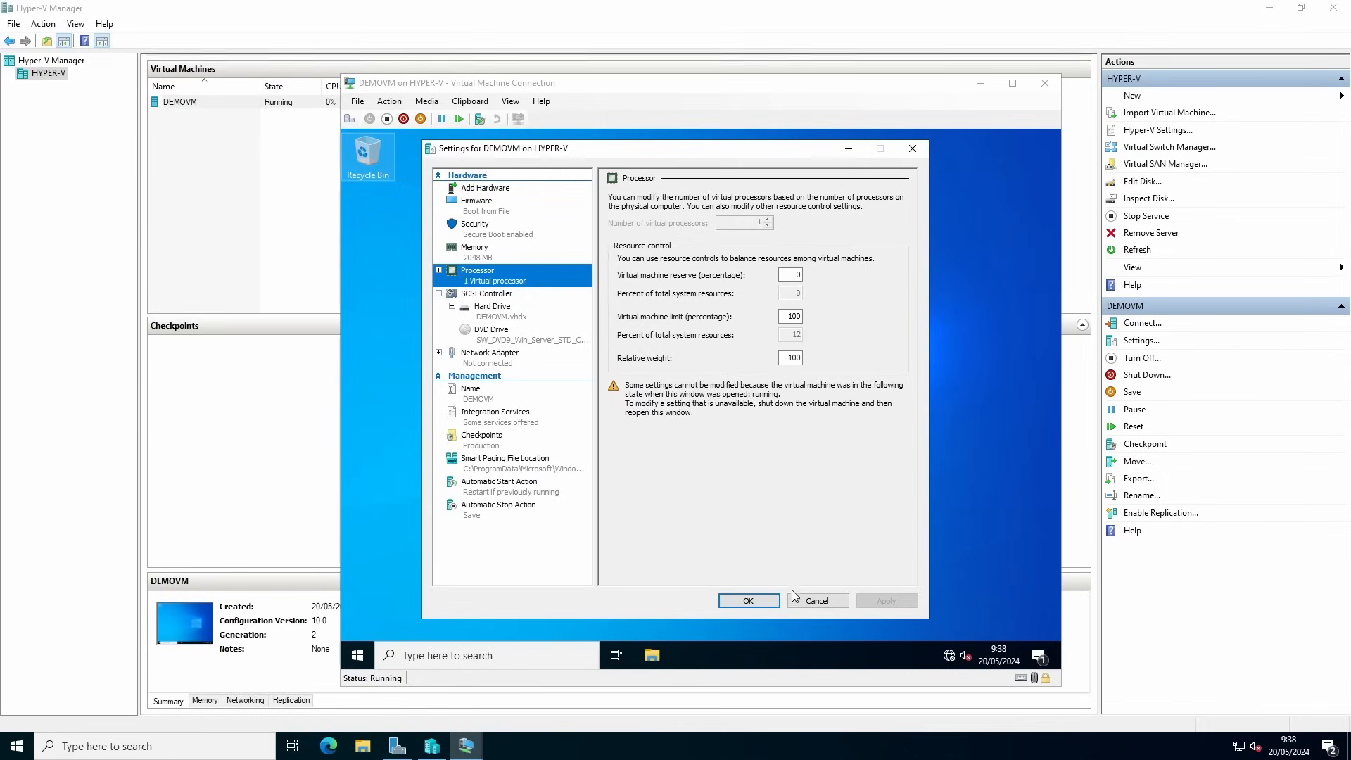
click(817, 600)
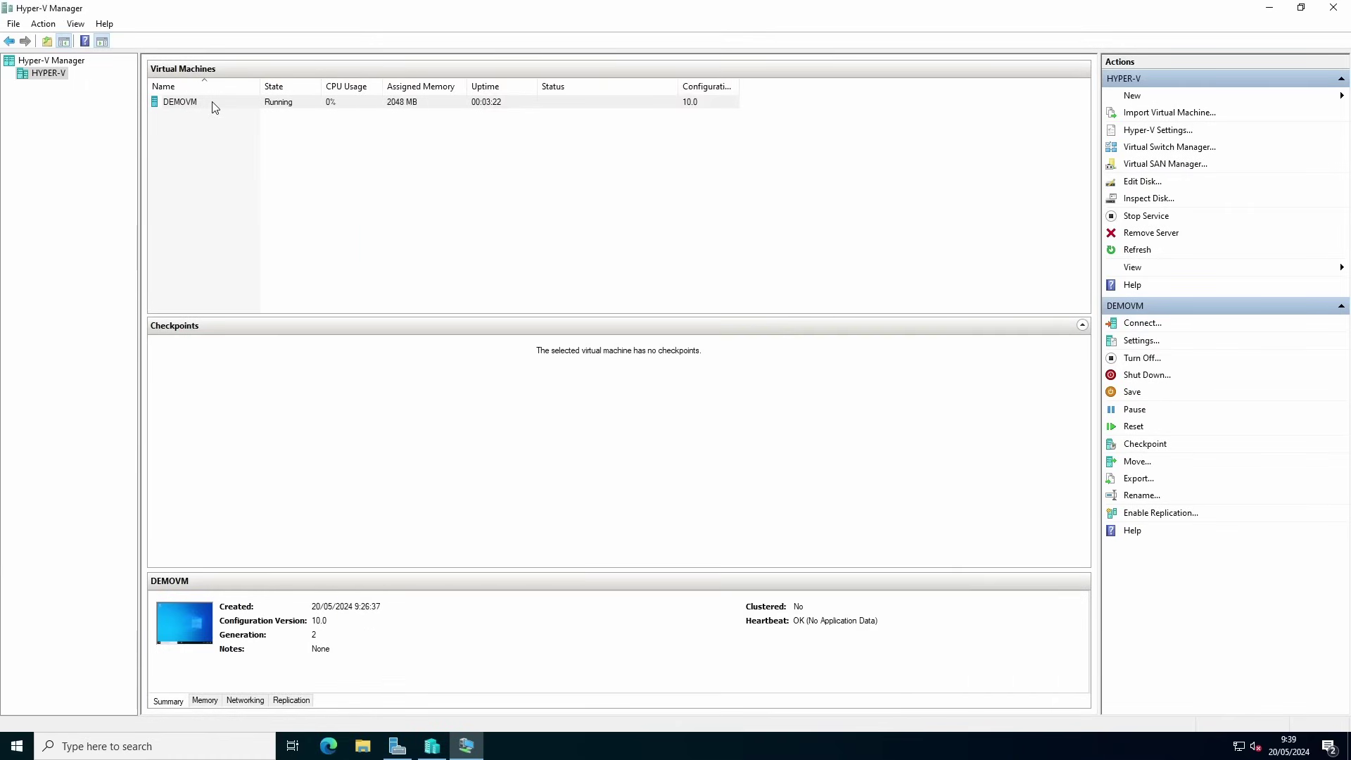
Reconnect to DEMOVM's console from its context menu in Hyper-V Manager.
right_click(213, 107)
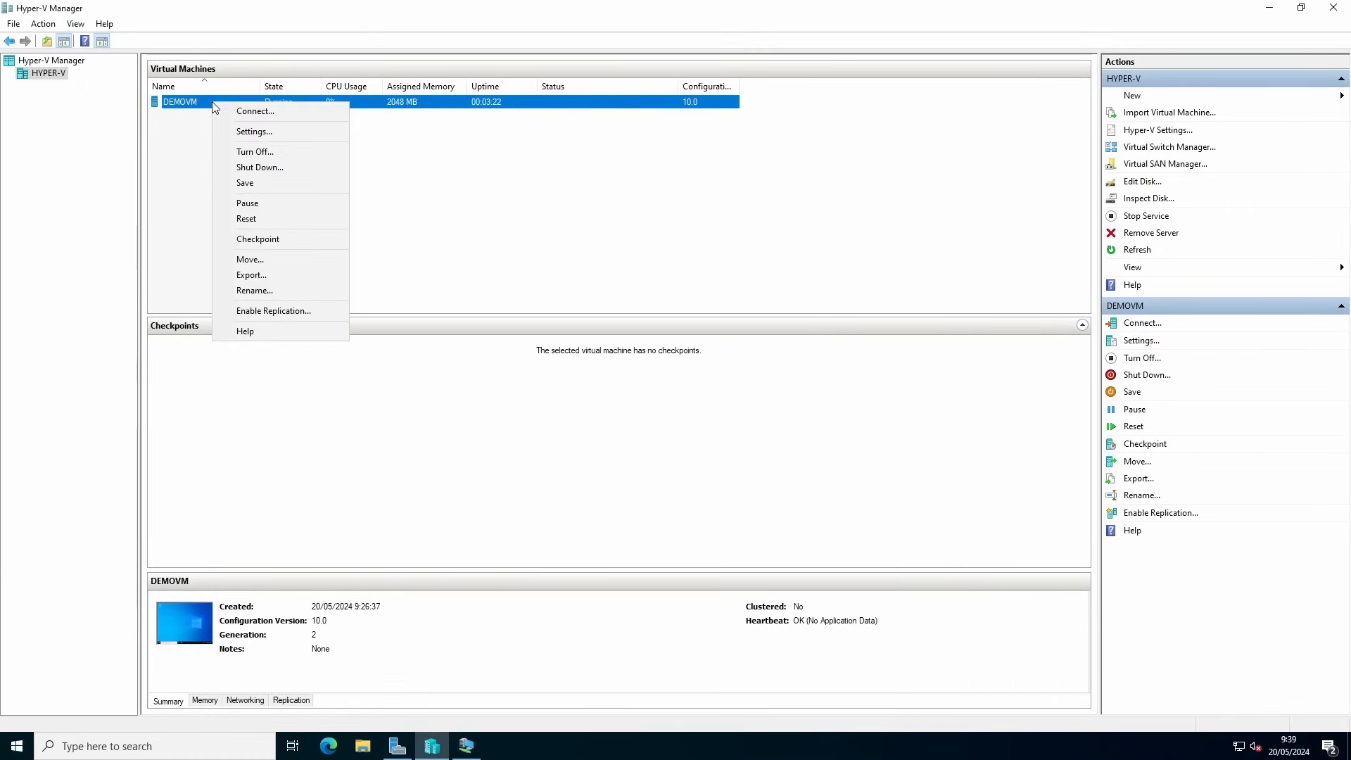
click(250, 112)
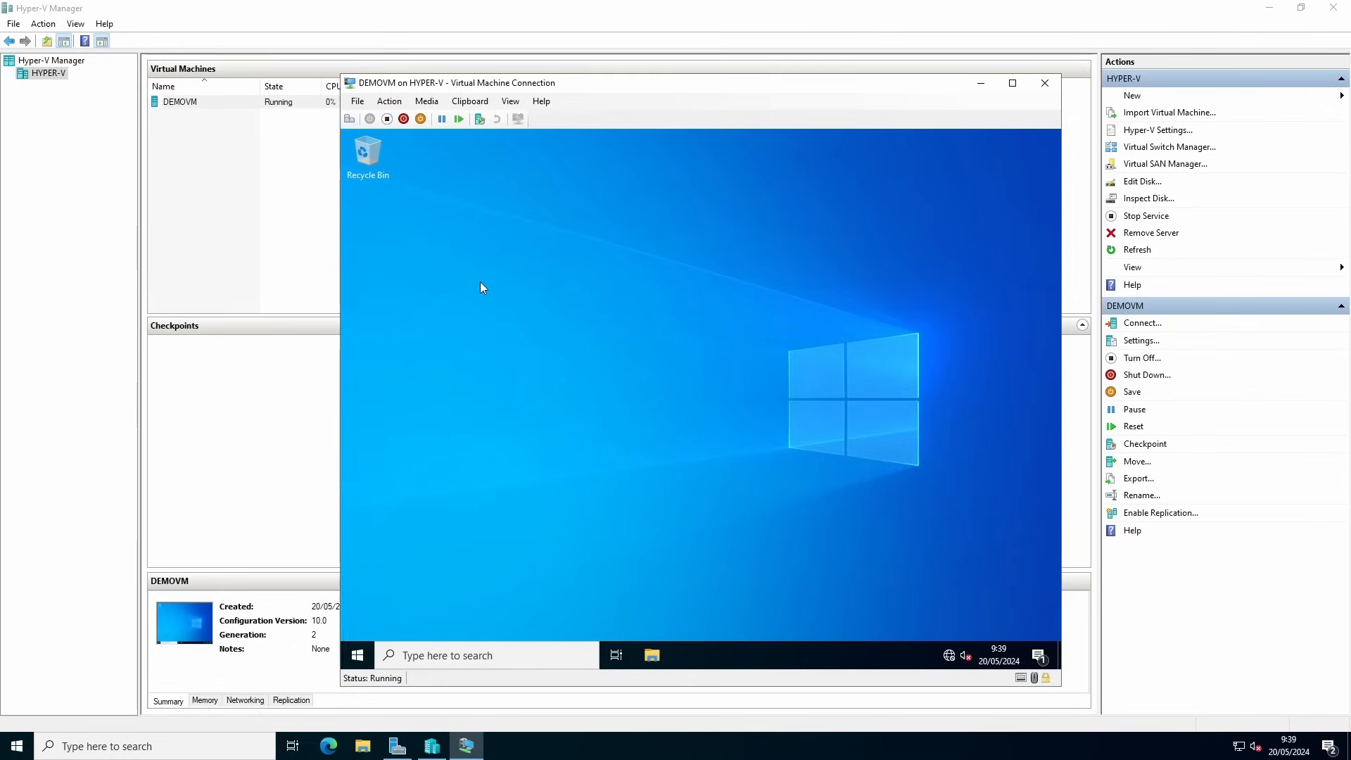
Shut down the guest Windows Server from the Start menu and confirm the shutdown reason.
right_click(361, 656)
mouse_move(454, 610)
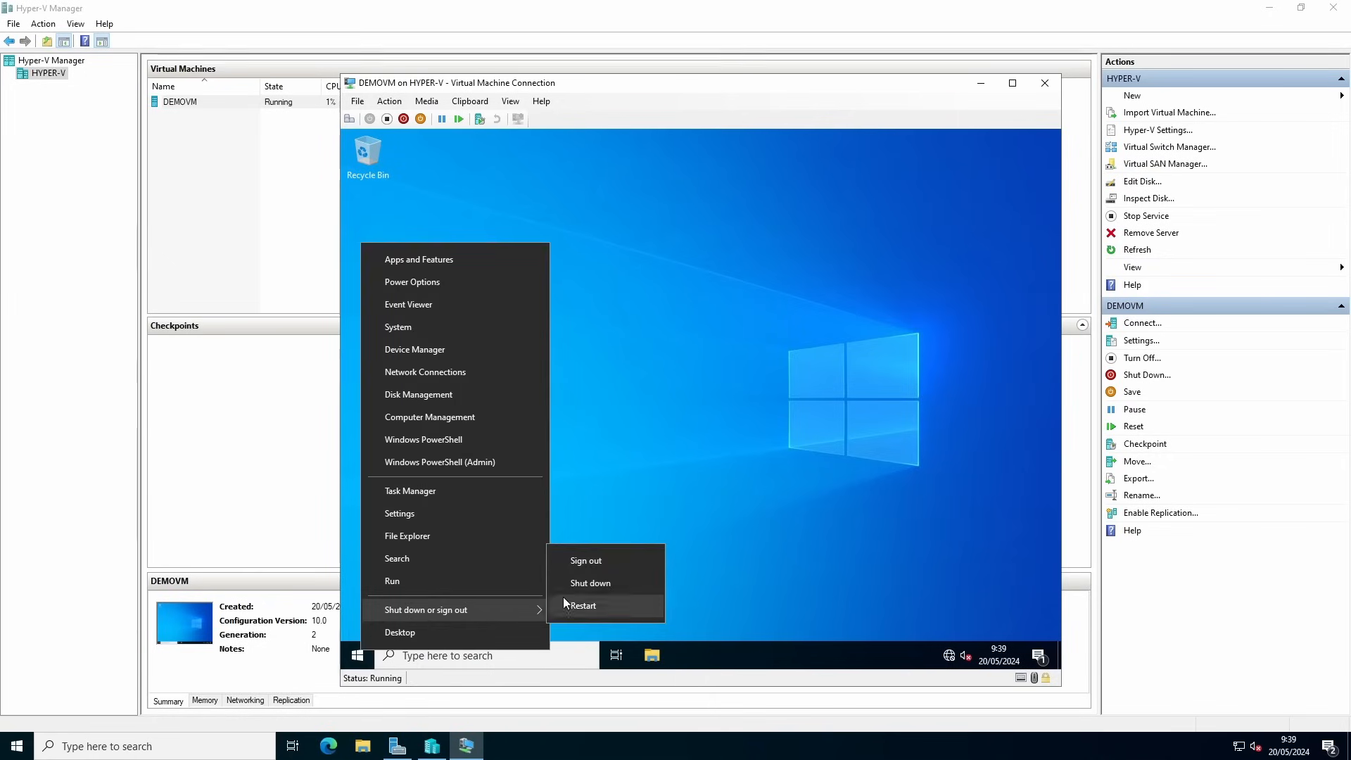
click(590, 583)
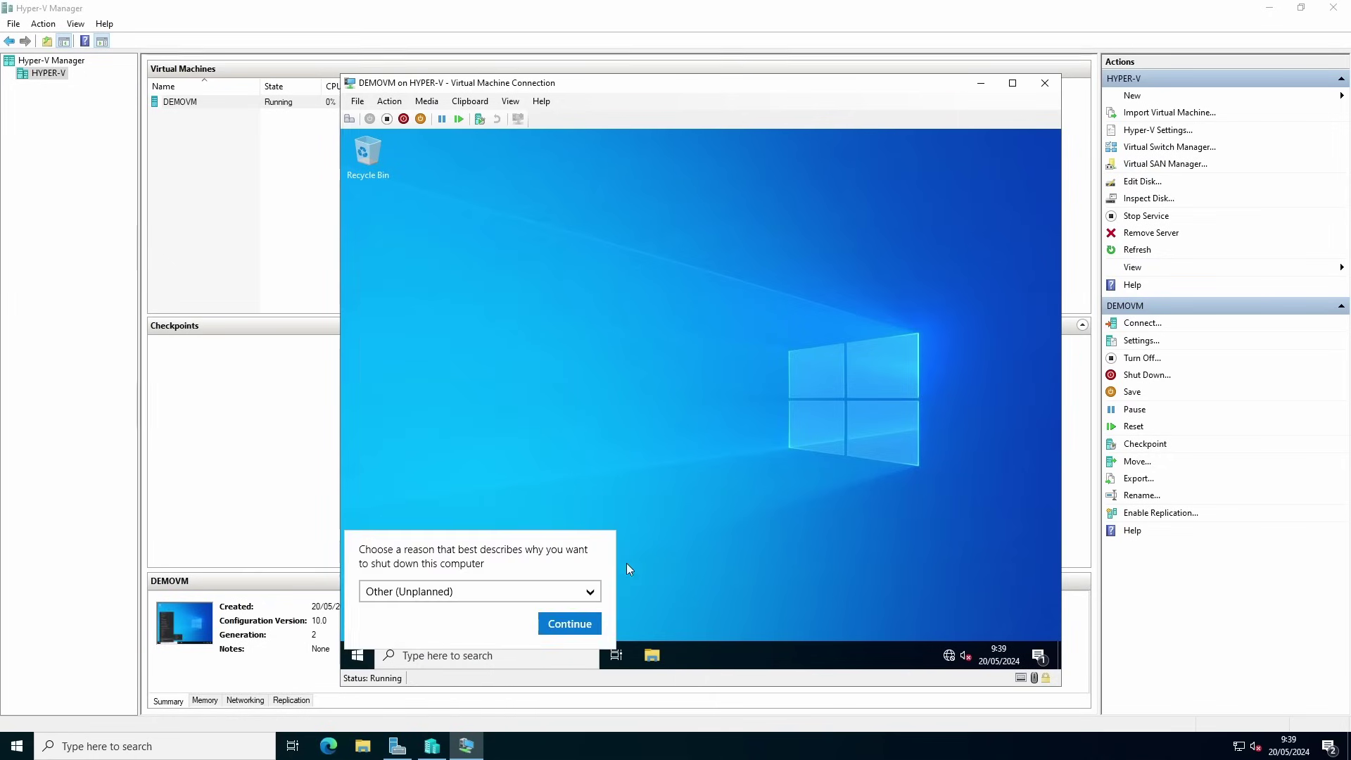
click(570, 624)
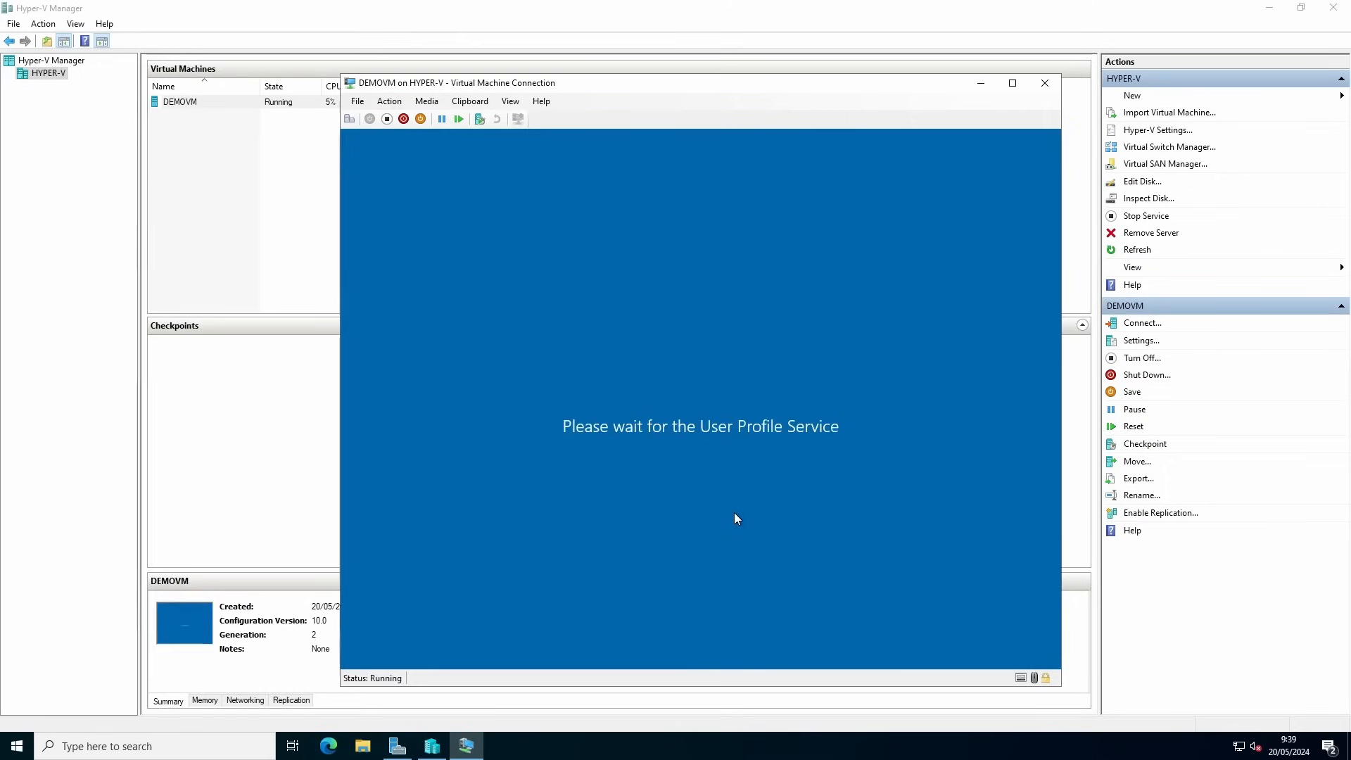